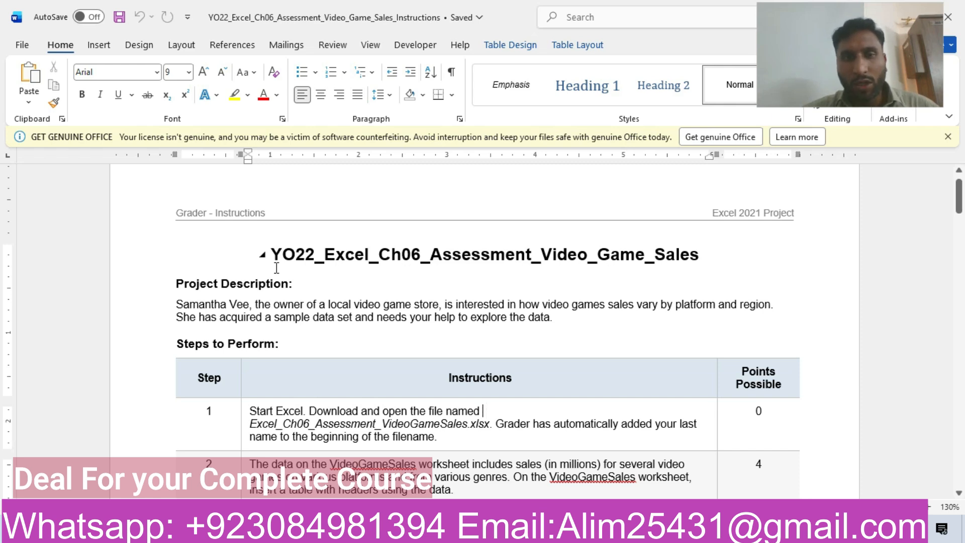
Highlight the Project Description paragraph in yellow.
triple_click(180, 305)
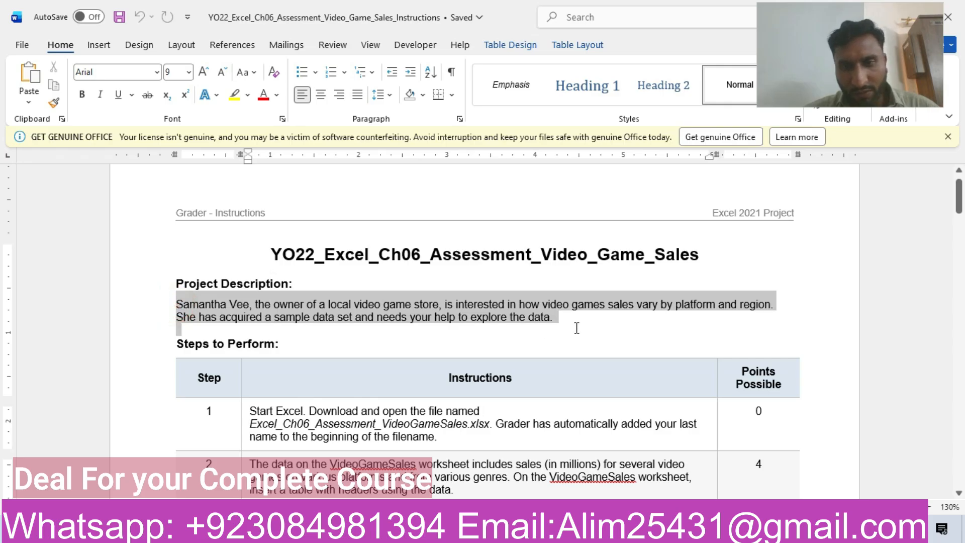
click(640, 303)
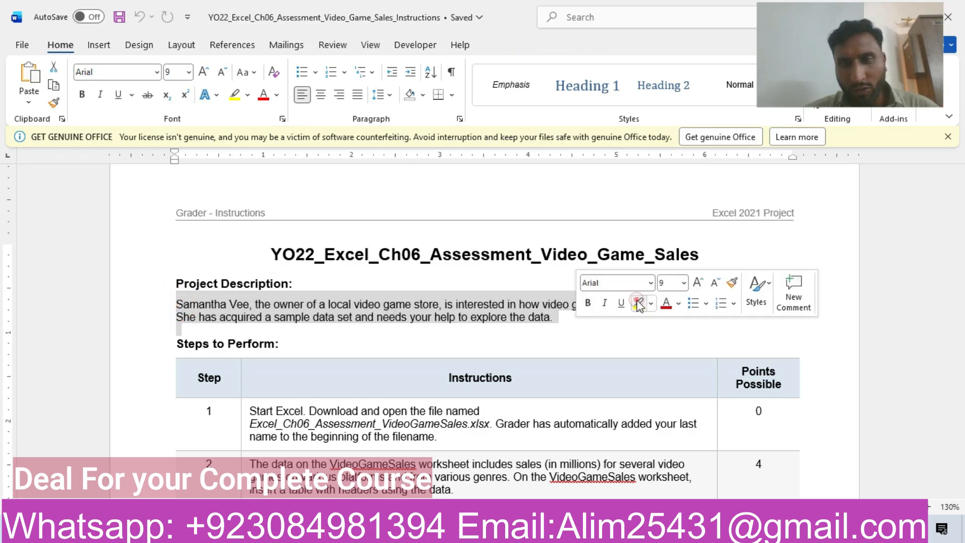
click(660, 332)
Highlight the step 1 row of the instructions table in yellow.
drag(959, 191, 959, 211)
click(135, 233)
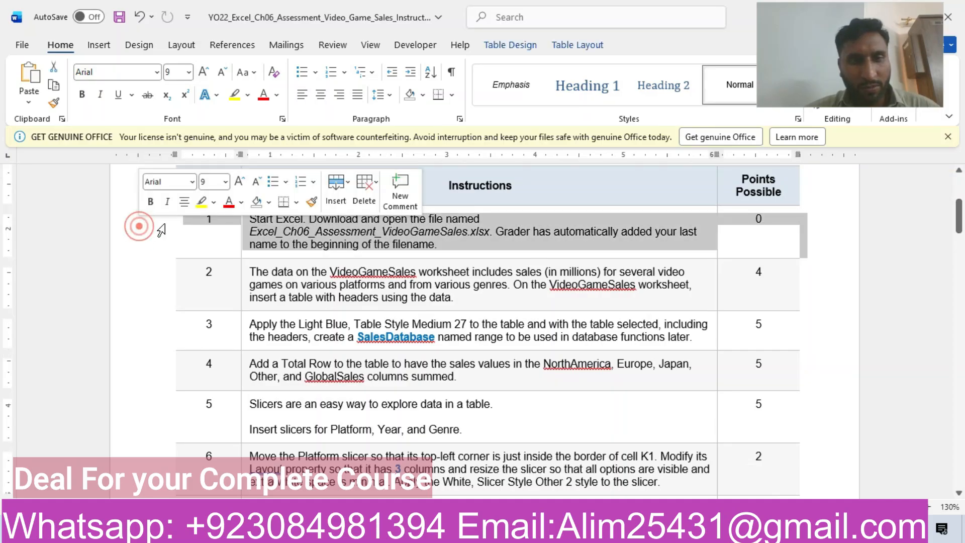
click(202, 202)
click(287, 243)
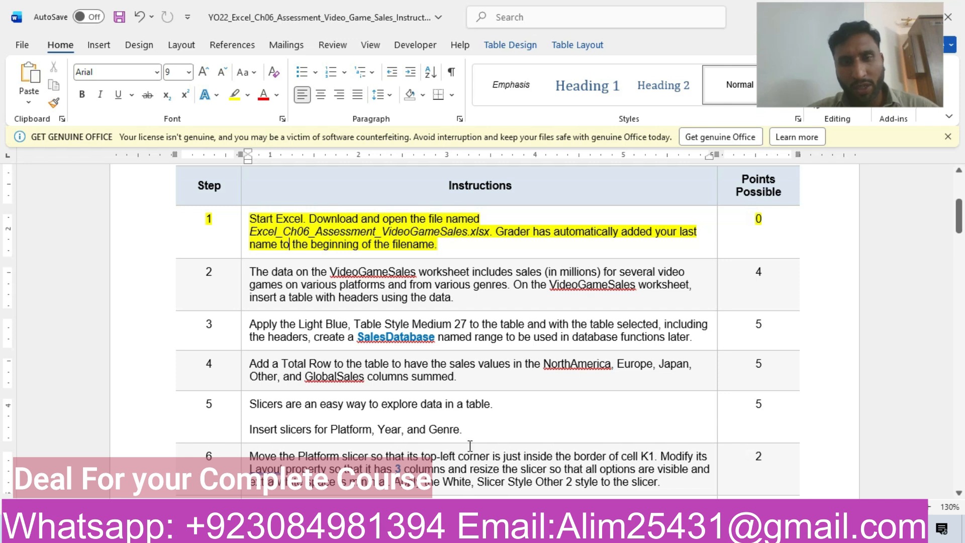
Switch to the VideoGameSales workbook in Excel and enable editing.
click(495, 529)
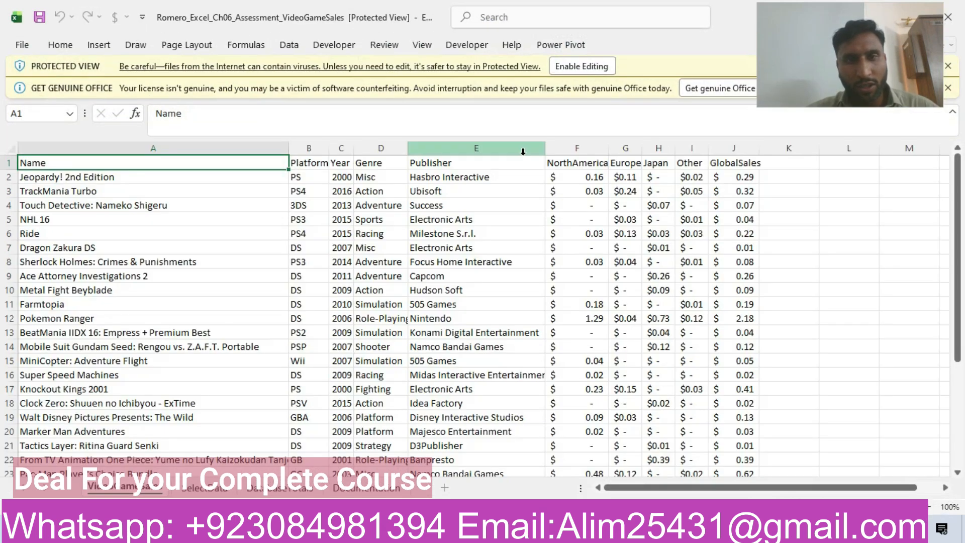
click(588, 66)
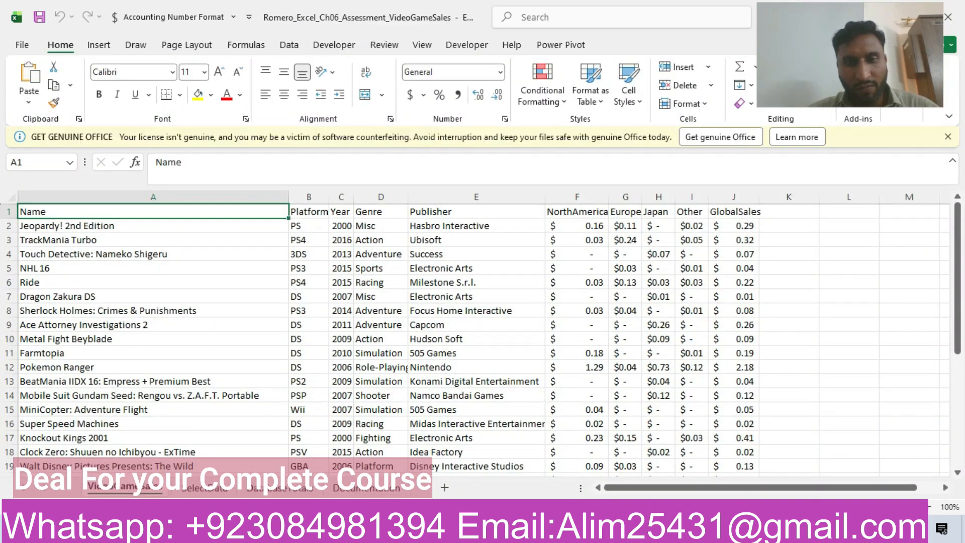
Switch back to the Word instructions and highlight the step 2 row in yellow.
click(469, 529)
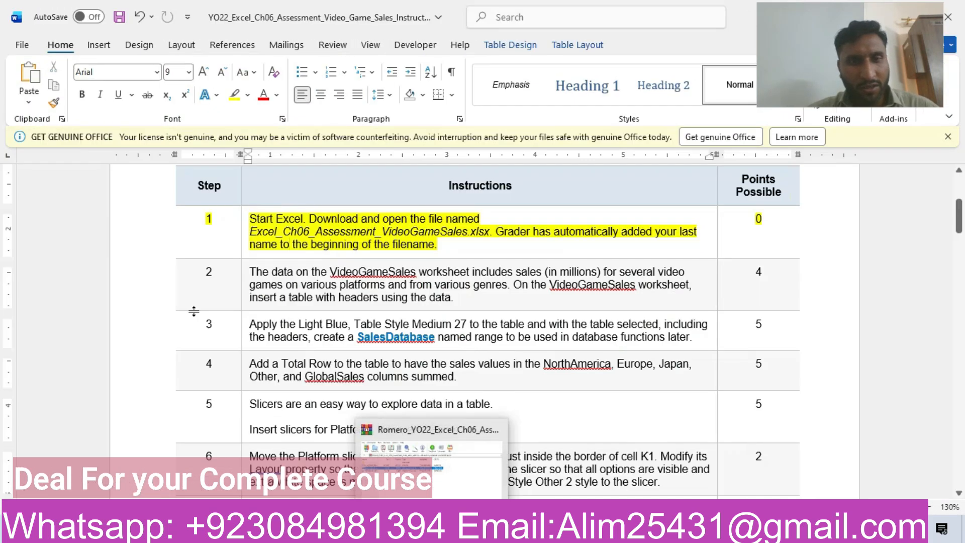
click(144, 282)
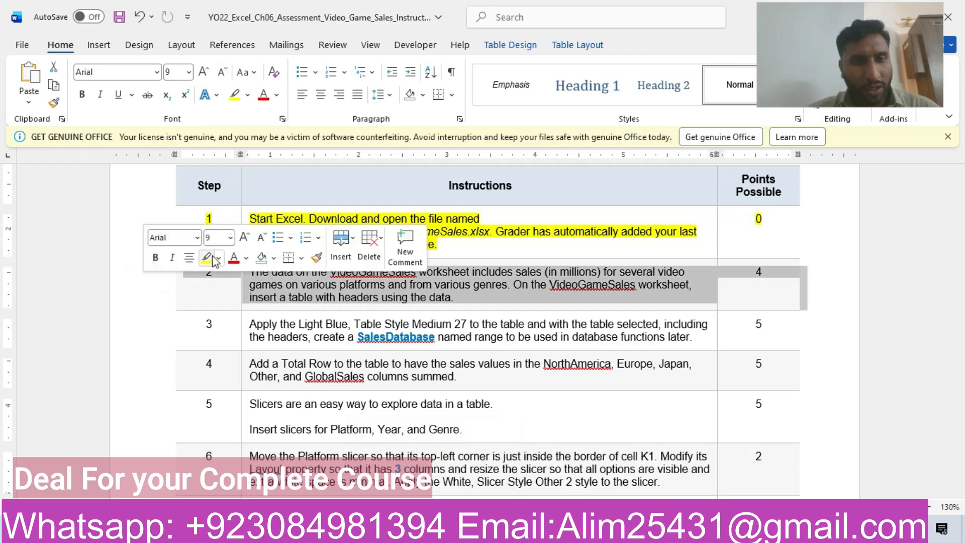
click(210, 257)
click(278, 297)
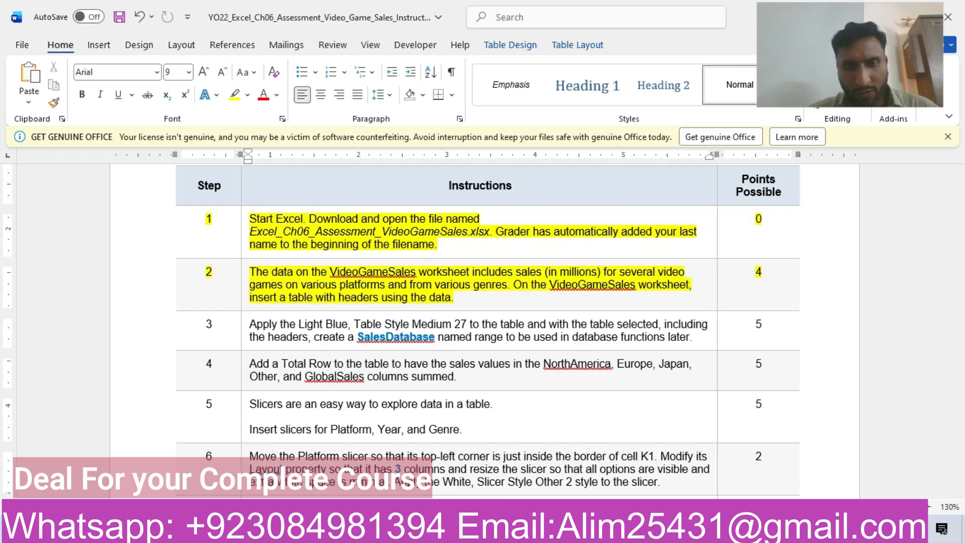
Switch to Excel and convert the data range A1:J31 on the VideoGameSales worksheet into a table with headers.
click(191, 529)
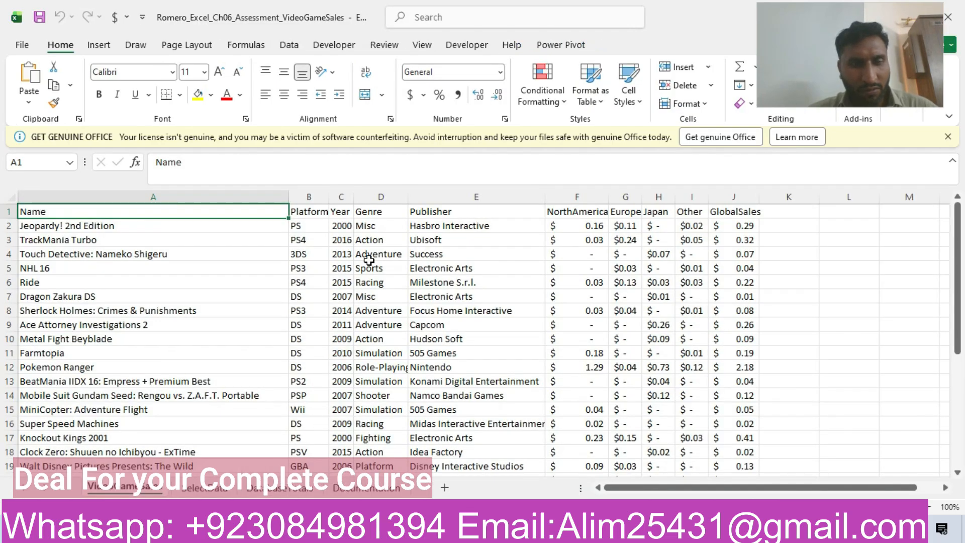
click(221, 239)
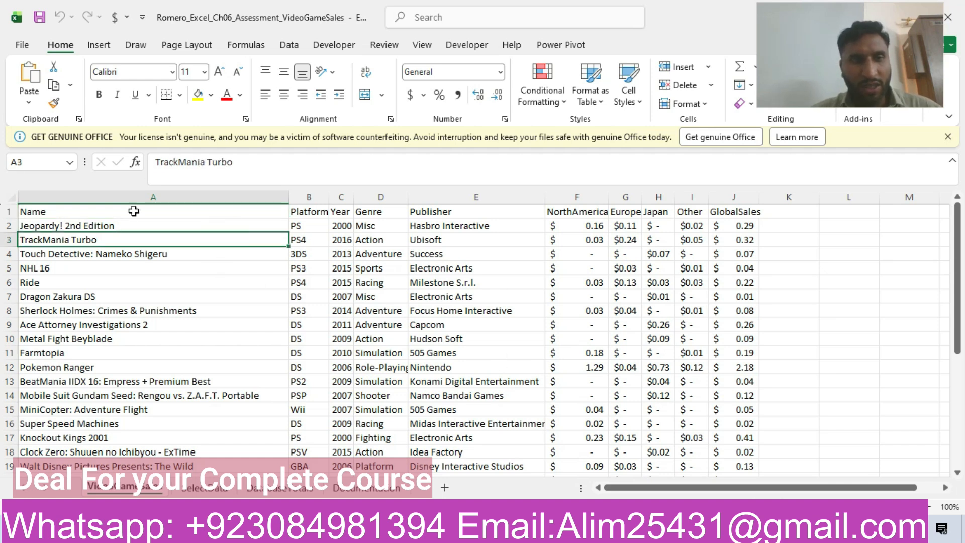
click(188, 228)
click(397, 268)
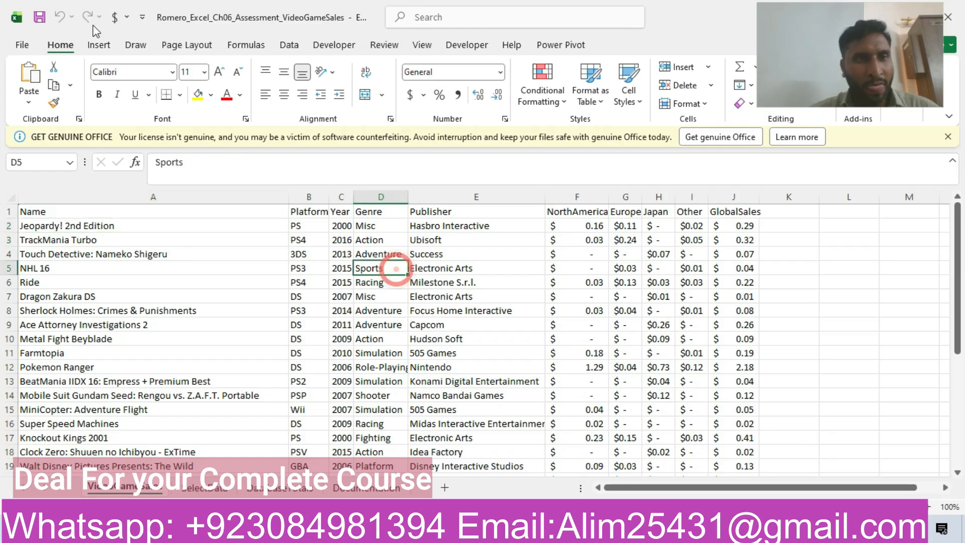
click(98, 46)
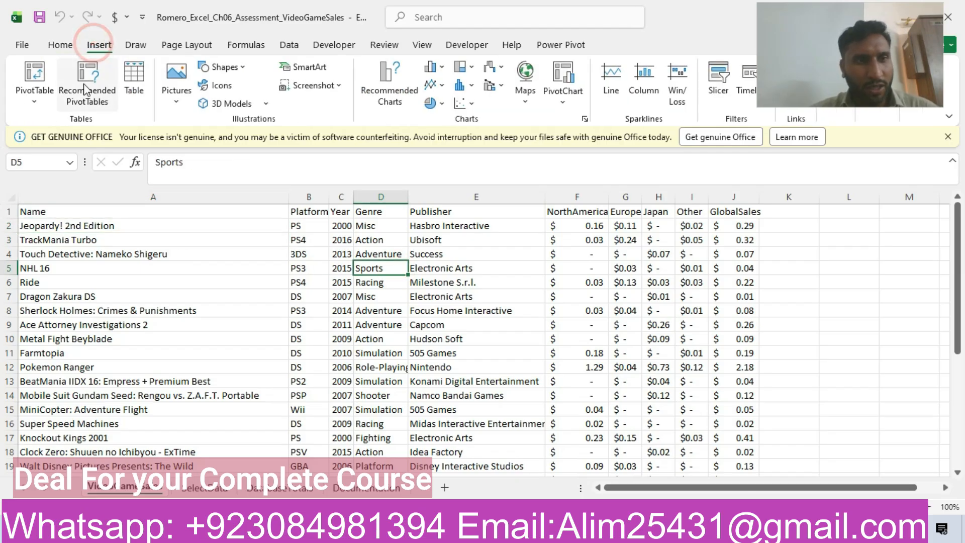
click(134, 78)
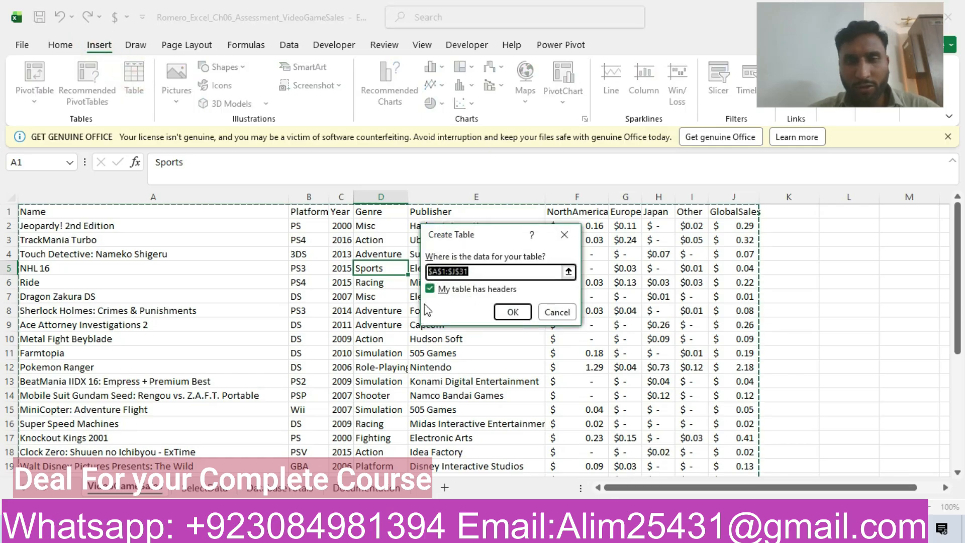
drag(955, 258, 957, 261)
drag(964, 474, 964, 474)
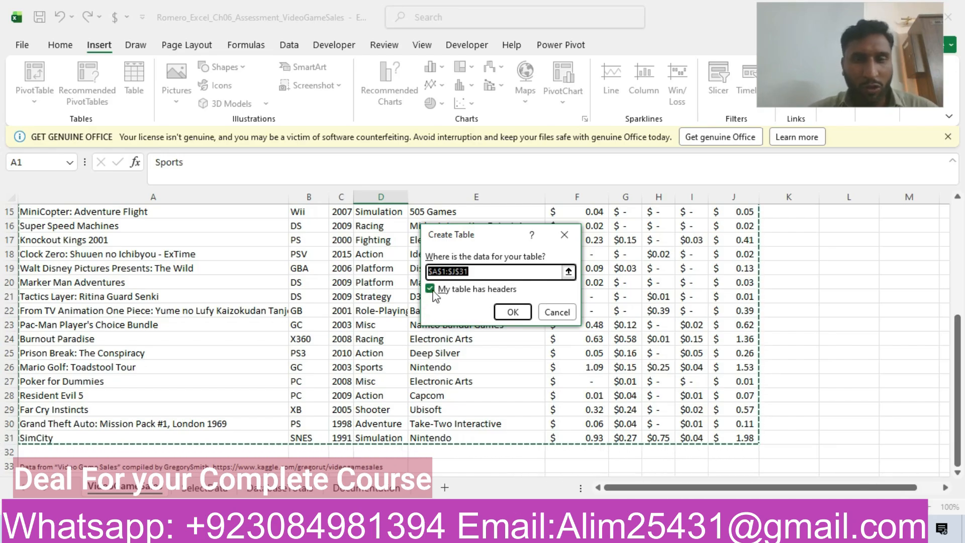
click(513, 312)
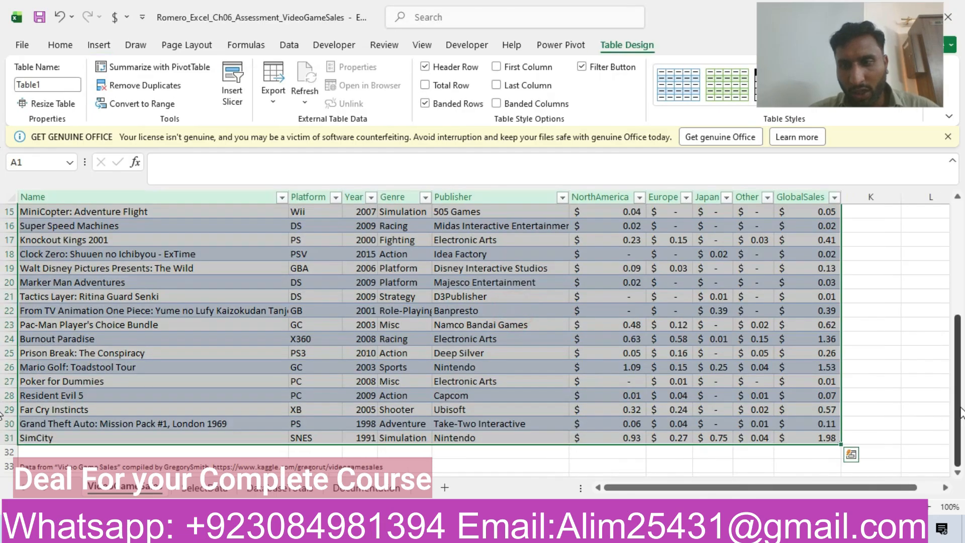
drag(958, 406, 964, 234)
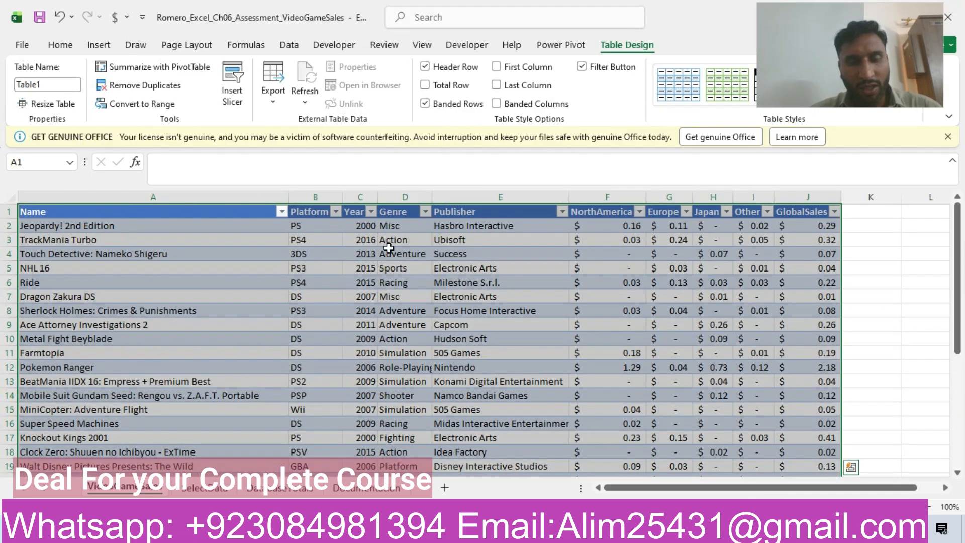
Return to the Word instructions and highlight the step 3 row in yellow.
key(alt+Tab)
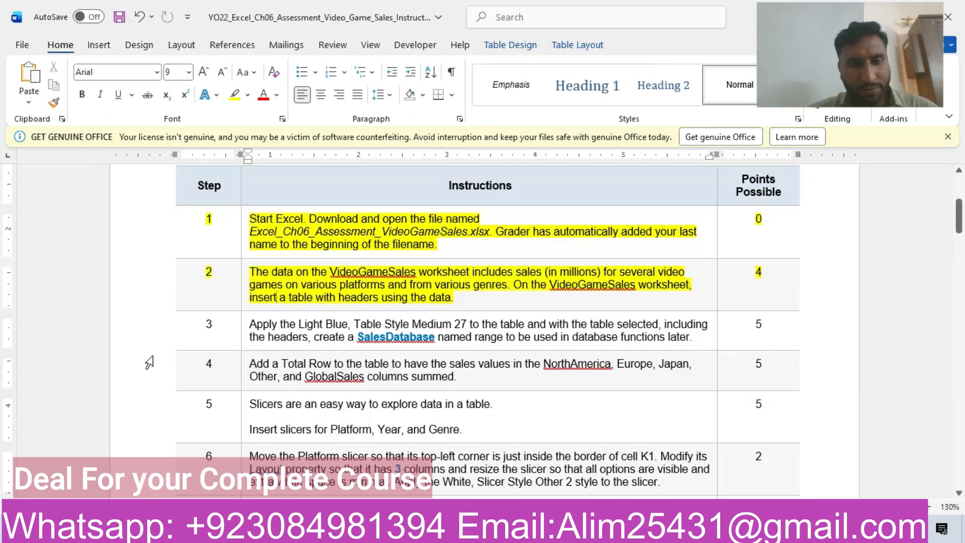
click(142, 330)
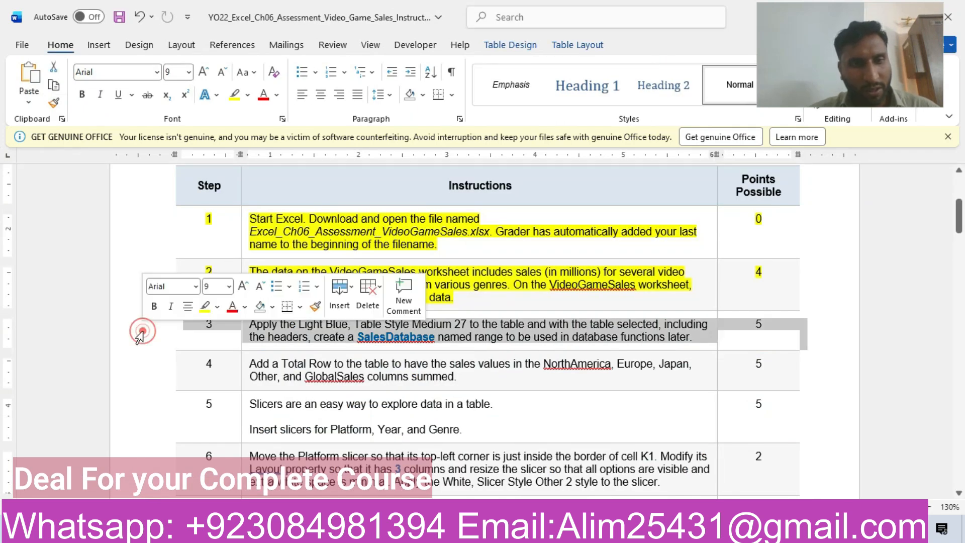
click(210, 313)
click(265, 336)
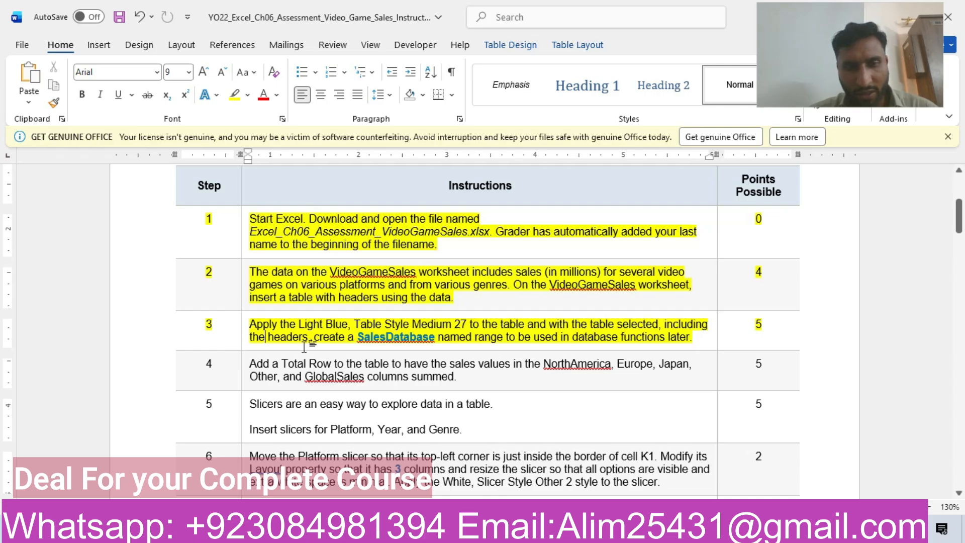
Switch to Excel and apply the Light Blue, Table Style Medium 27 style to the sales table.
click(387, 529)
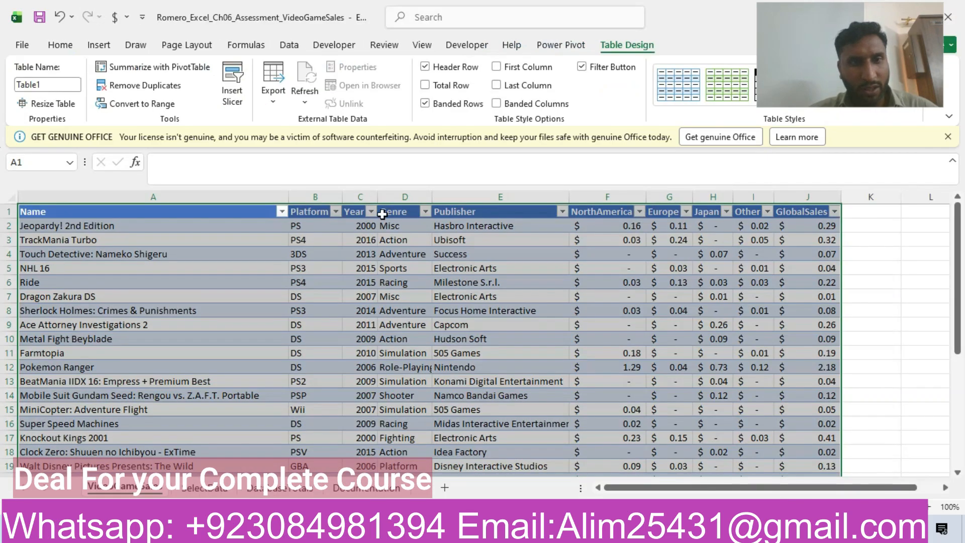
drag(815, 85, 818, 48)
click(905, 103)
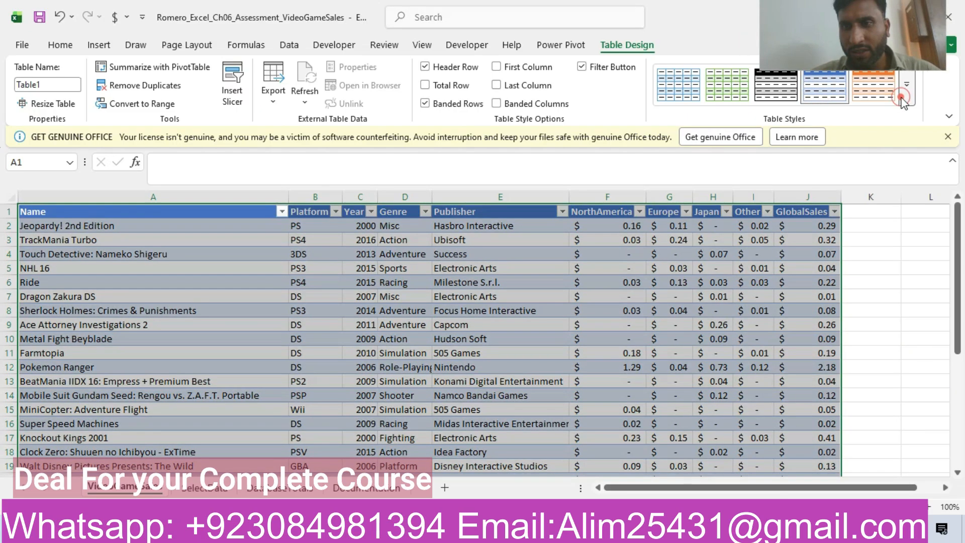
click(907, 100)
drag(955, 242, 964, 414)
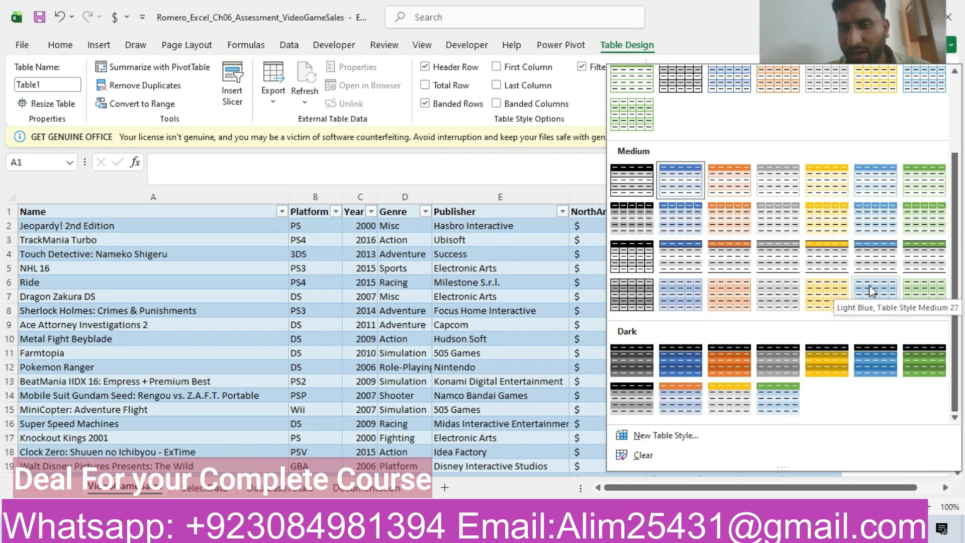
click(870, 285)
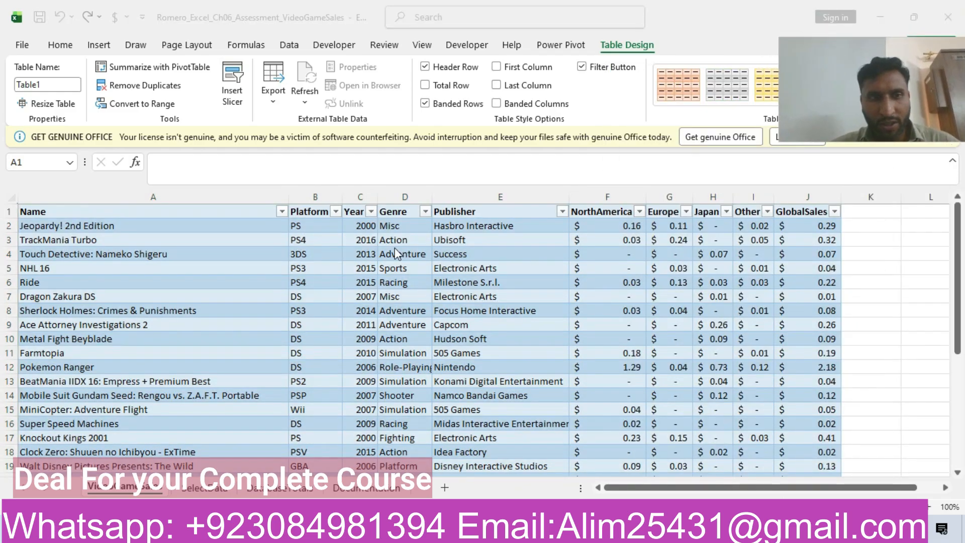
Copy the name SalesDatabase from the Word instructions and define it in Excel as a workbook-scoped name for the whole table, including headers.
key(alt+Tab)
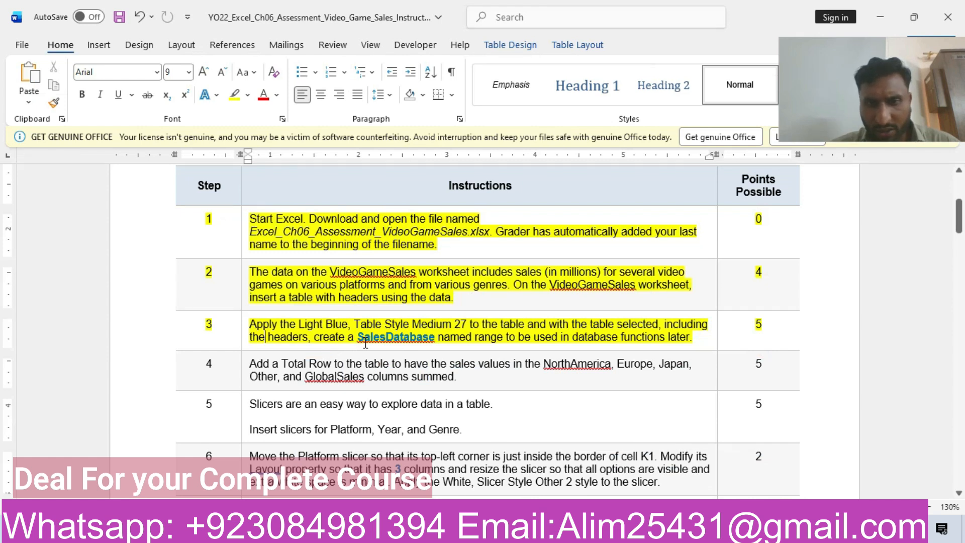
drag(358, 338, 441, 337)
key(ctrl+c)
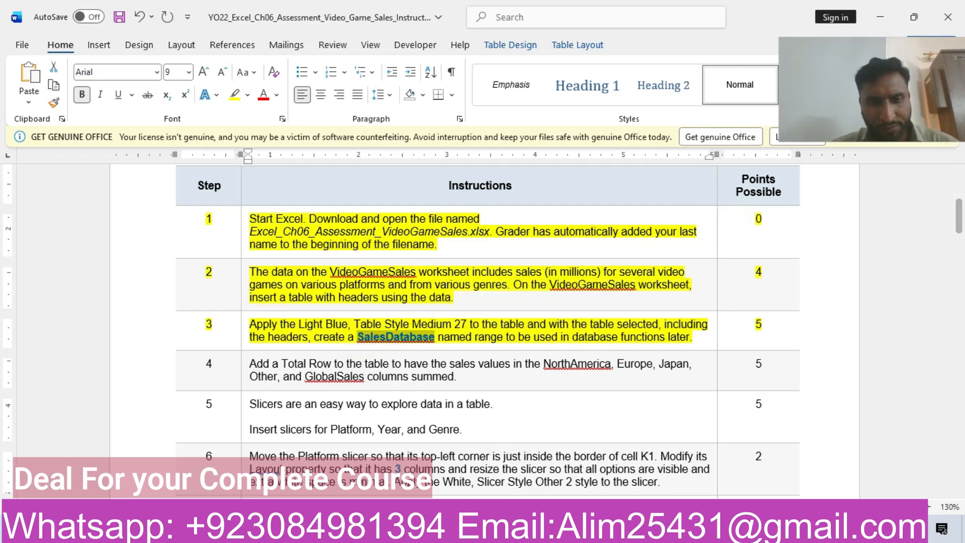
key(alt+Tab)
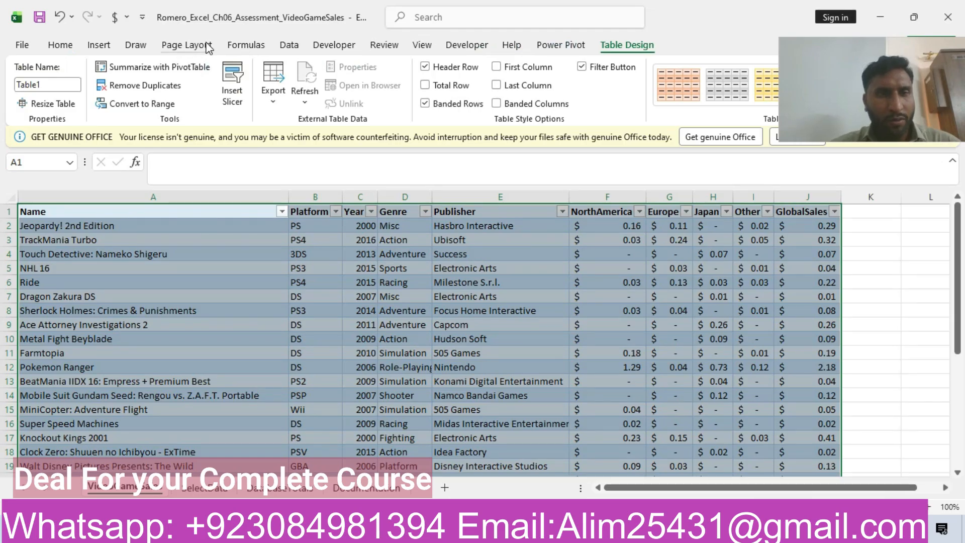
click(237, 50)
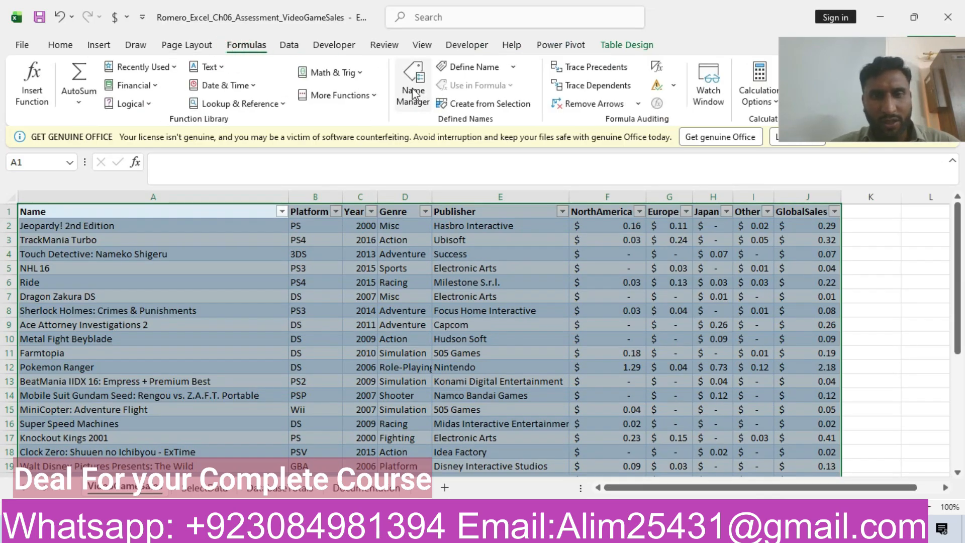
click(484, 71)
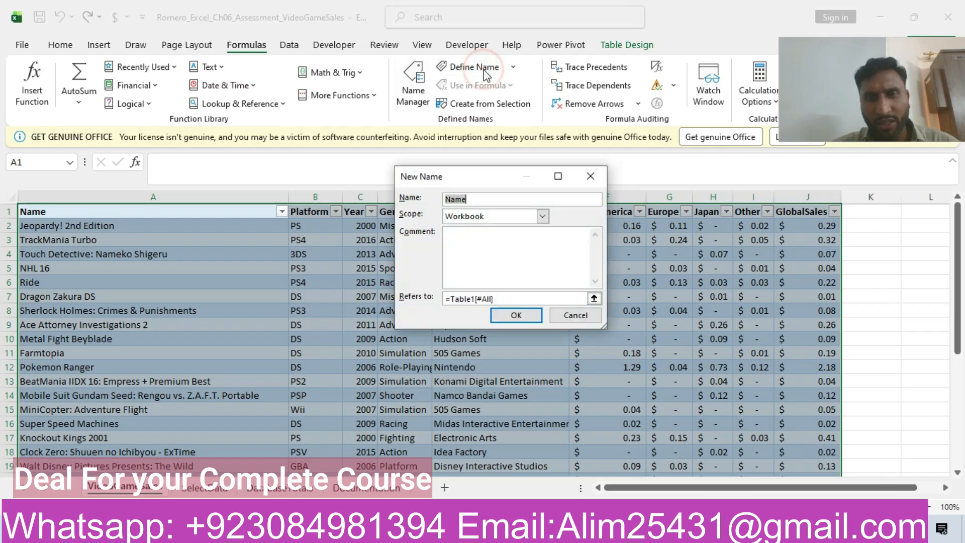
key(ctrl+v)
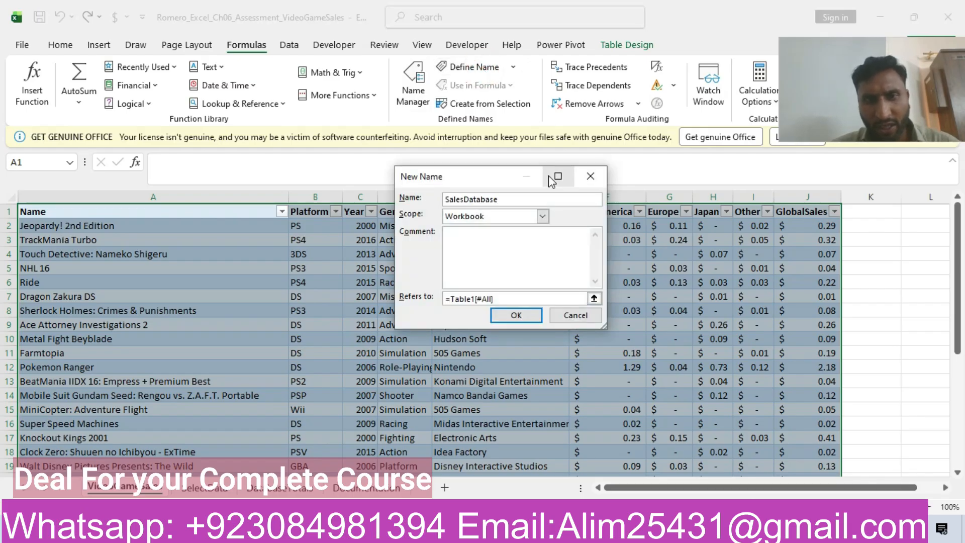
click(514, 315)
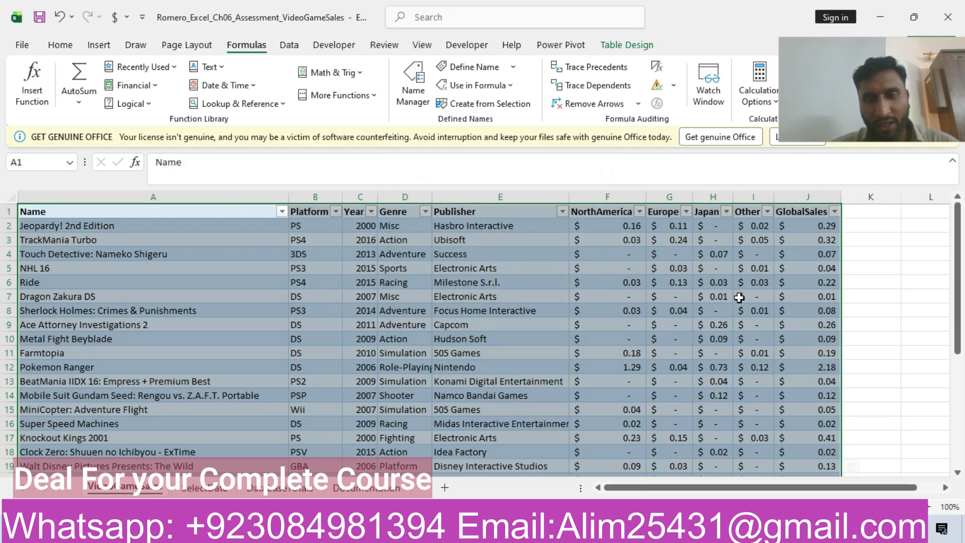
drag(959, 252, 950, 189)
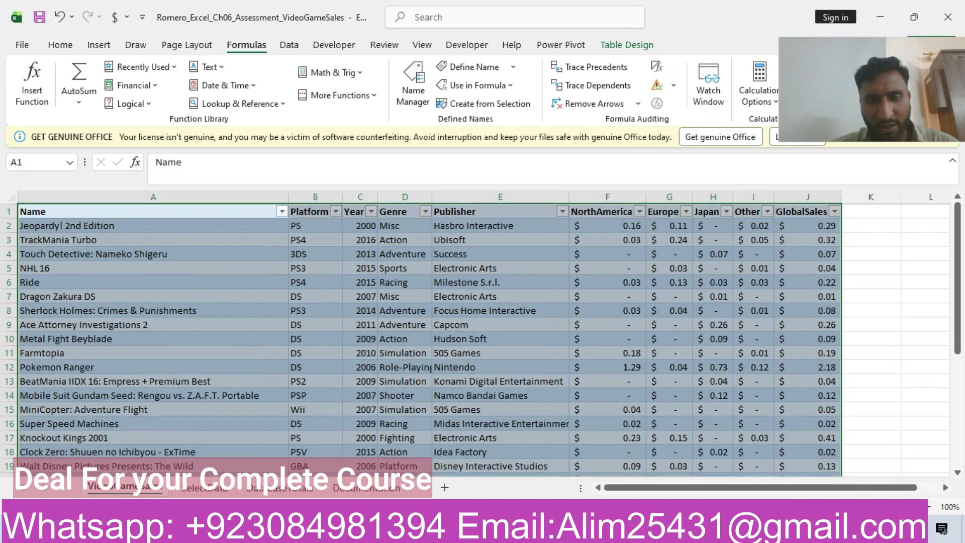
Go back to the Word instructions and highlight the step 4 row about the Total Row in yellow.
key(alt+Tab)
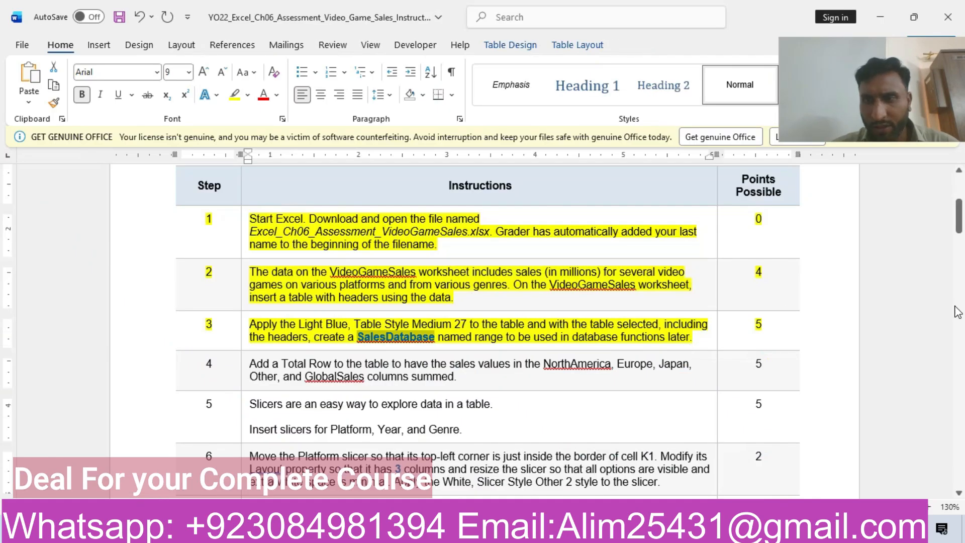
click(169, 373)
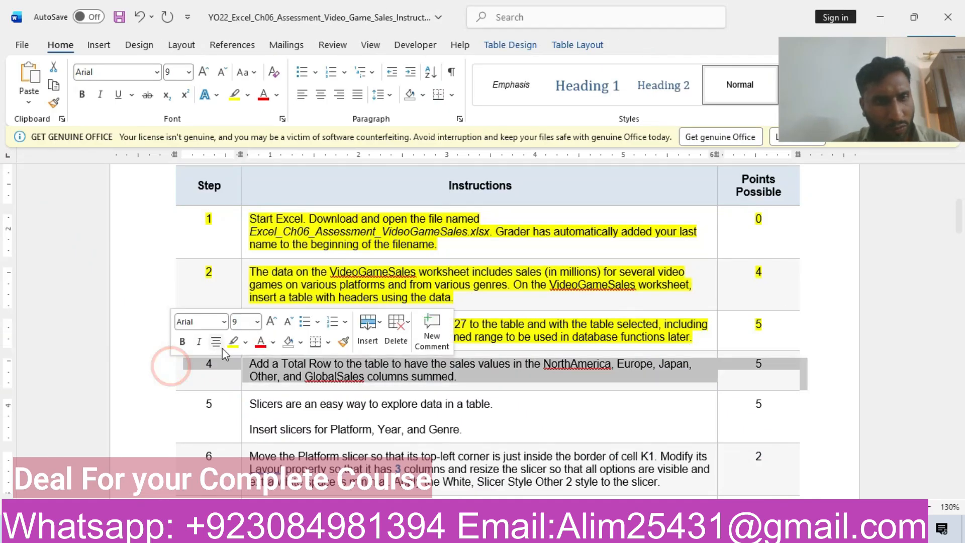
click(232, 341)
click(293, 371)
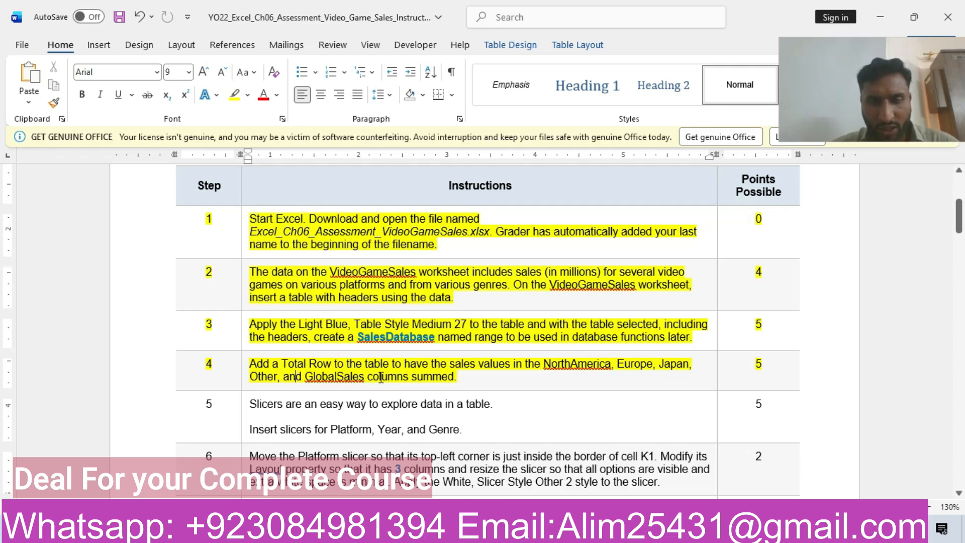
Switch to Excel, add a Total Row to the sales table and set the GlobalSales total to Sum.
key(alt+Tab)
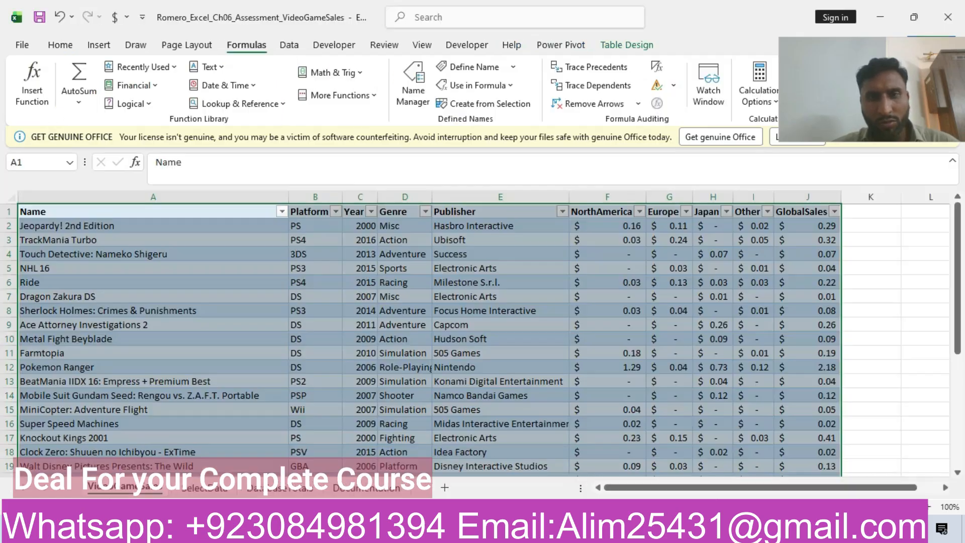
click(626, 45)
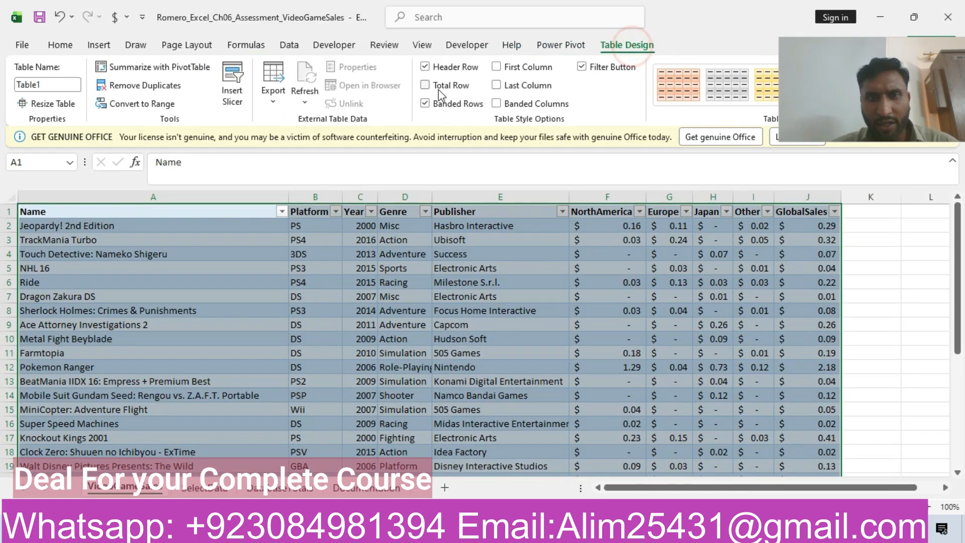
click(425, 85)
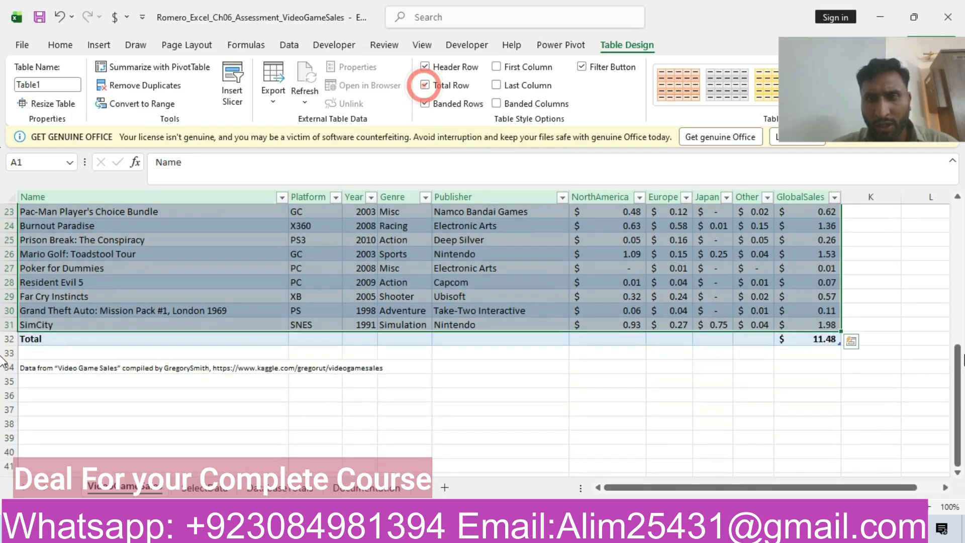
click(828, 339)
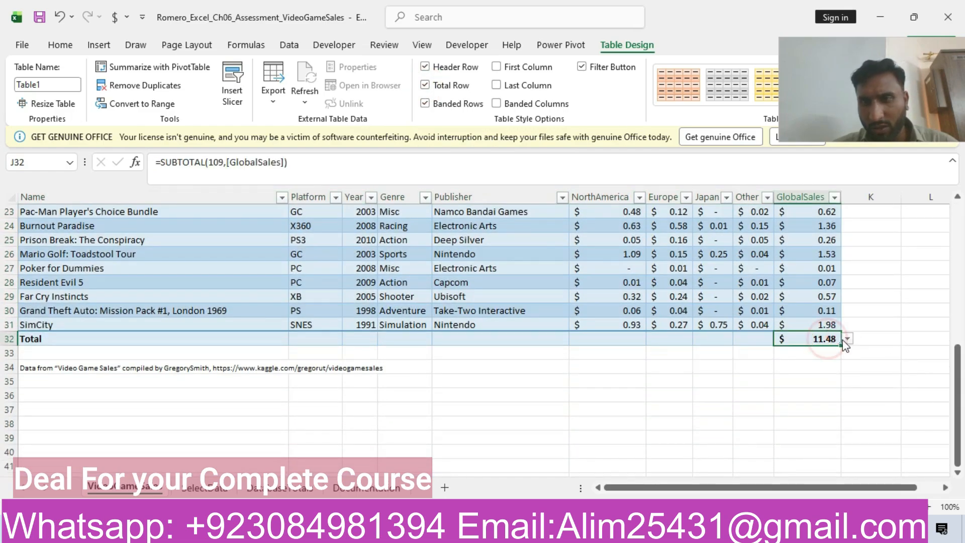
click(847, 341)
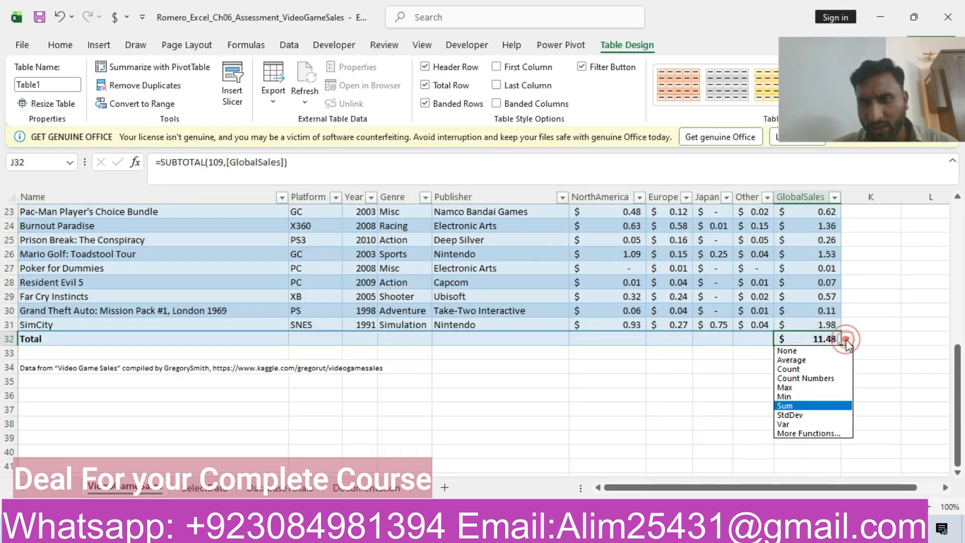
click(801, 405)
Set the Total Row cells of the Other, Japan, Europe and NorthAmerica columns to Sum.
click(756, 342)
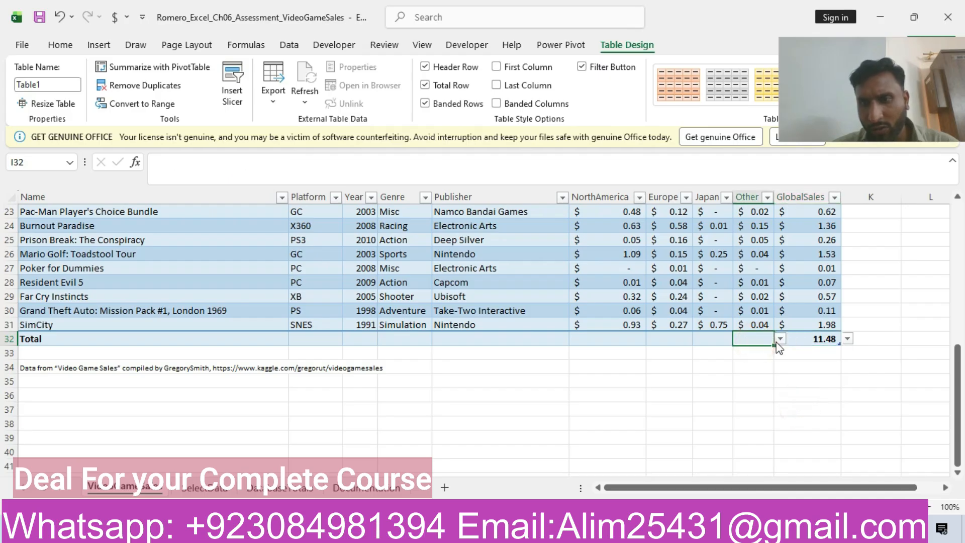
click(779, 340)
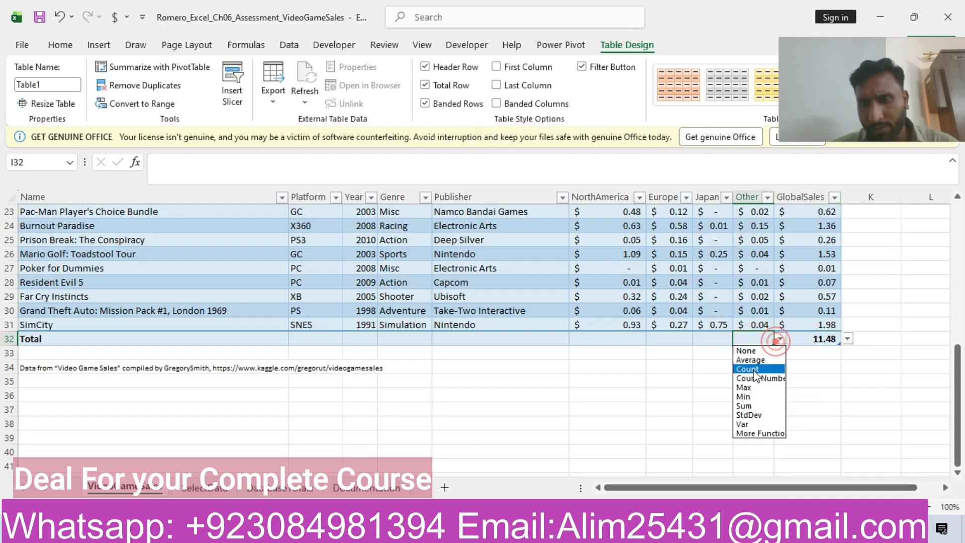
click(744, 406)
click(709, 338)
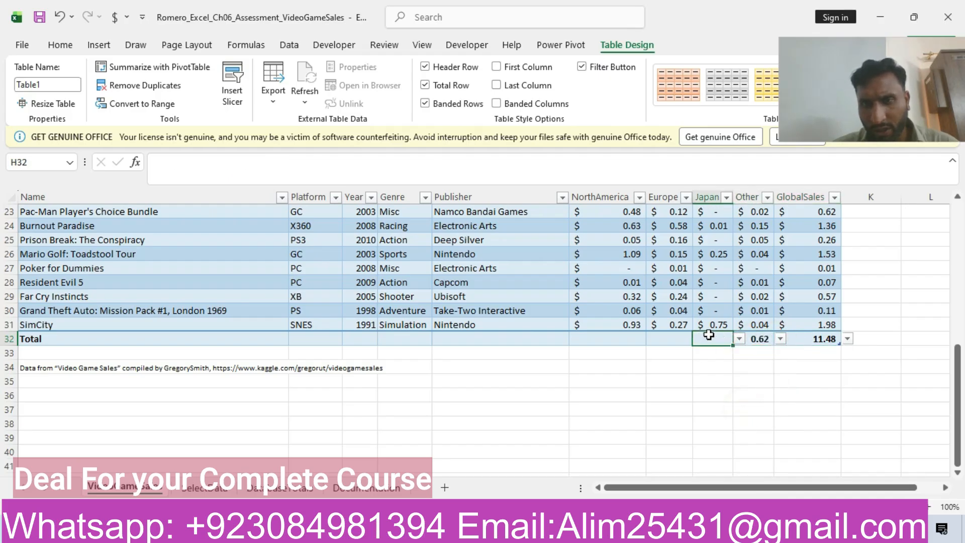
click(739, 341)
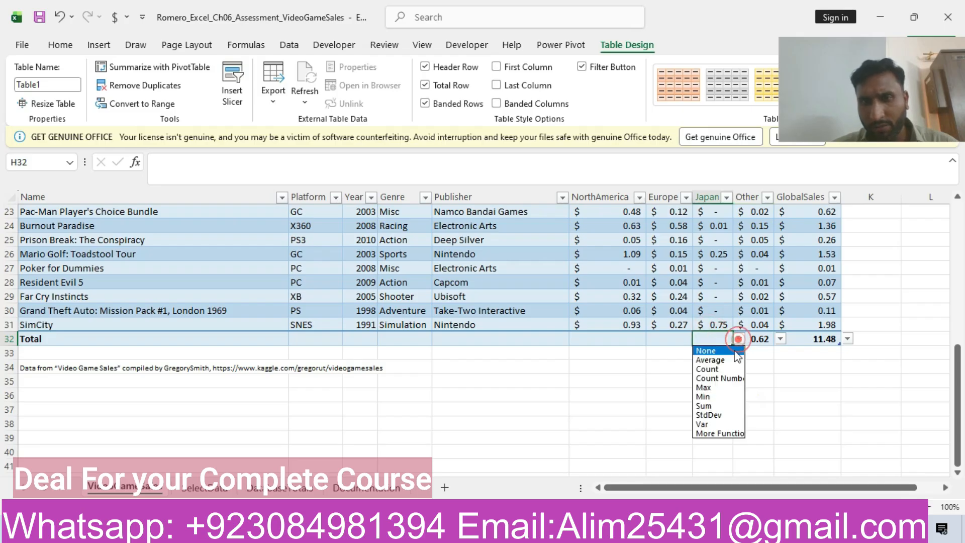
click(710, 407)
click(669, 335)
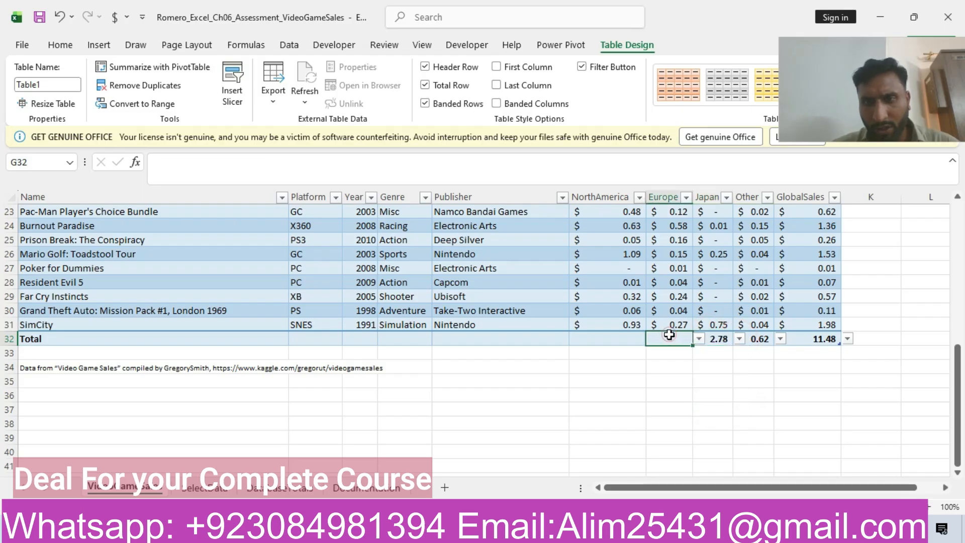
click(698, 339)
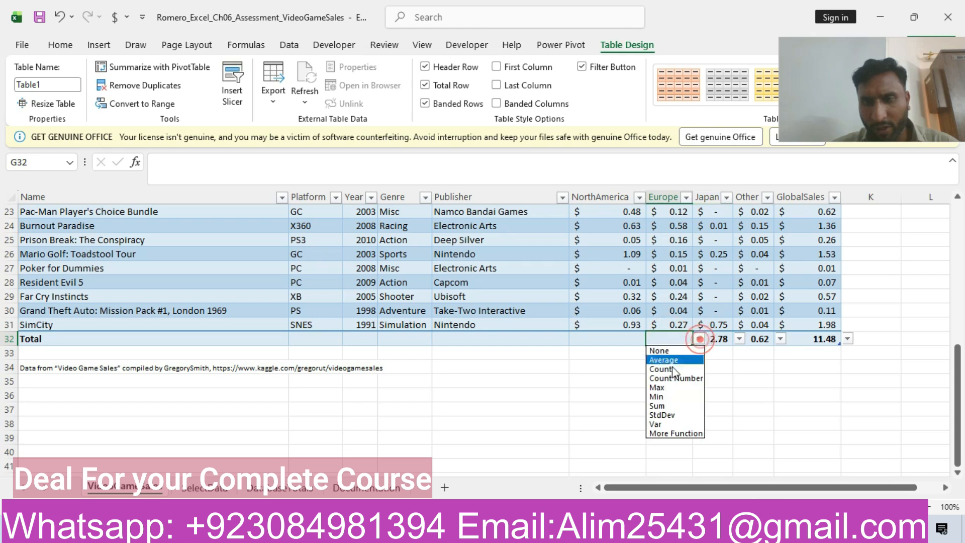
click(660, 406)
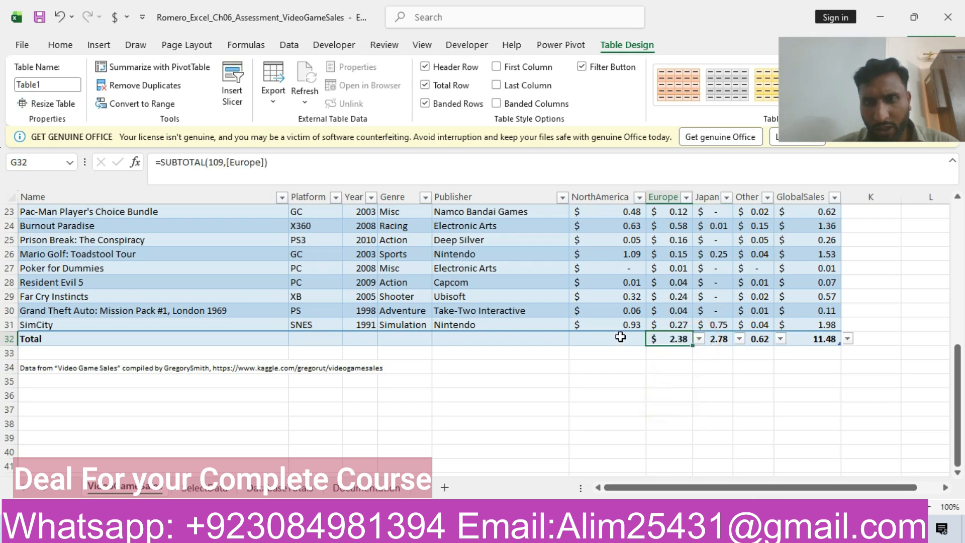
click(621, 338)
click(653, 338)
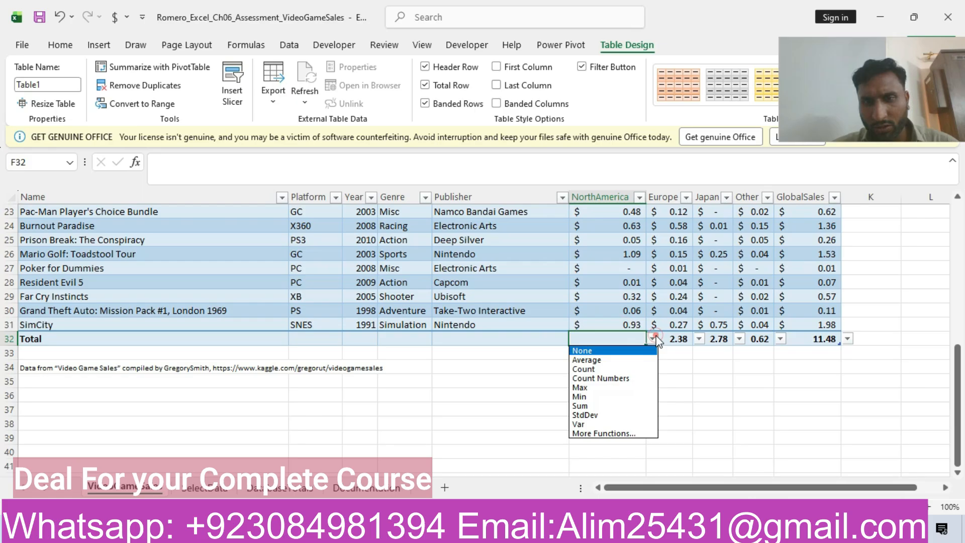
click(601, 405)
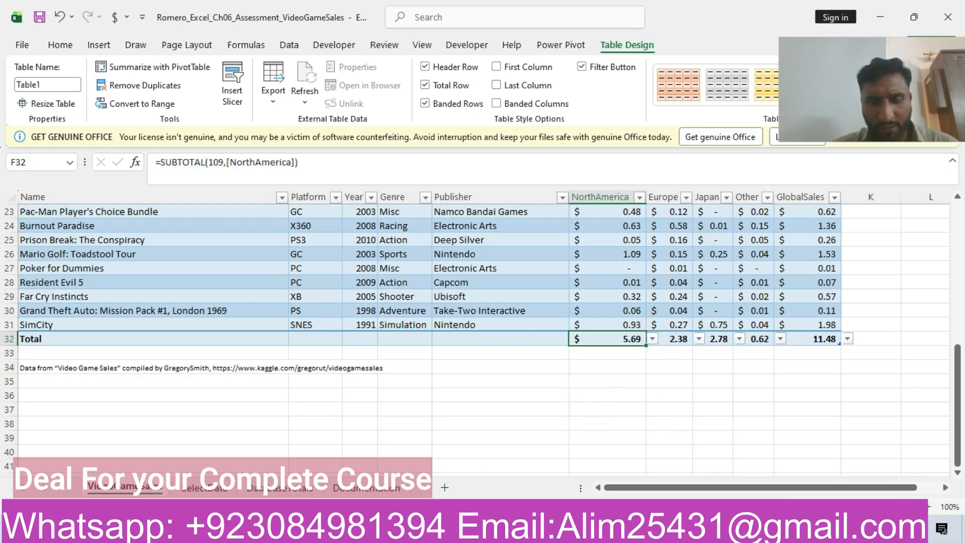
Return to the Word instructions and highlight the step 5 row about inserting slicers in yellow.
click(397, 528)
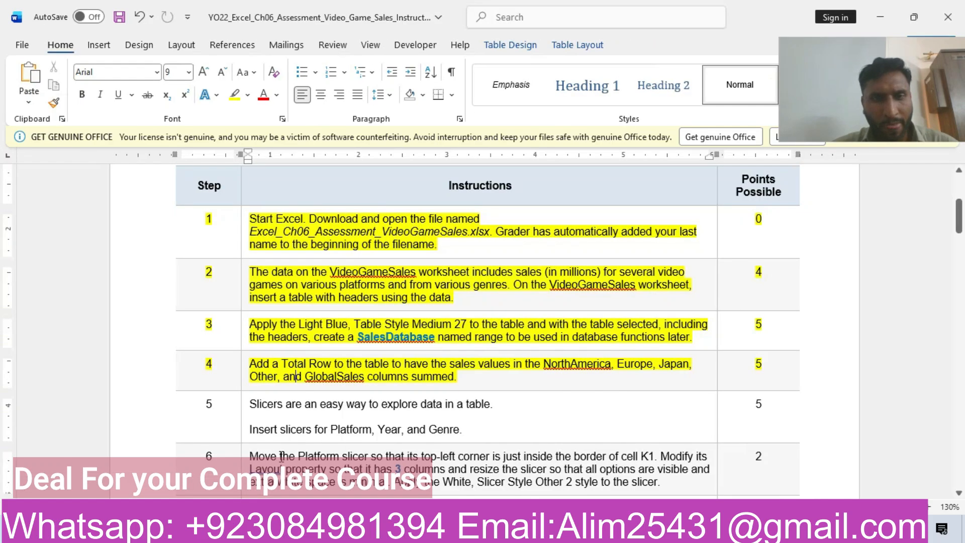
click(138, 415)
click(218, 383)
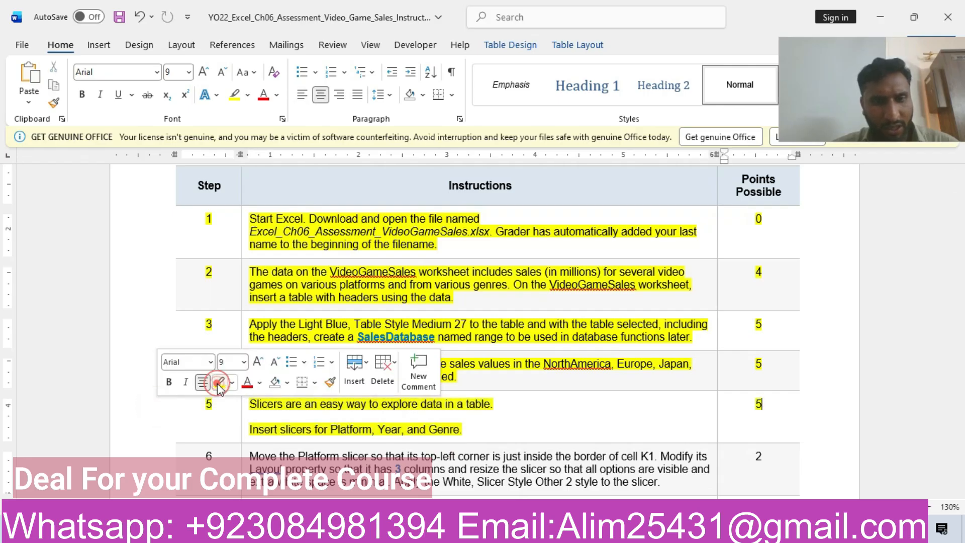
click(309, 416)
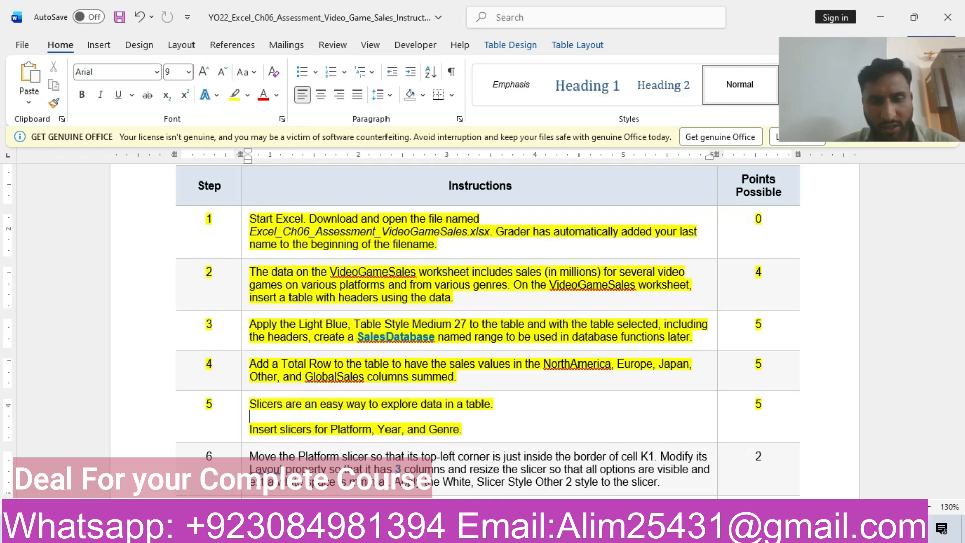
Switch to Excel and insert slicers for Platform, Year and Genre from the sales table.
key(alt+Tab)
drag(958, 442, 954, 416)
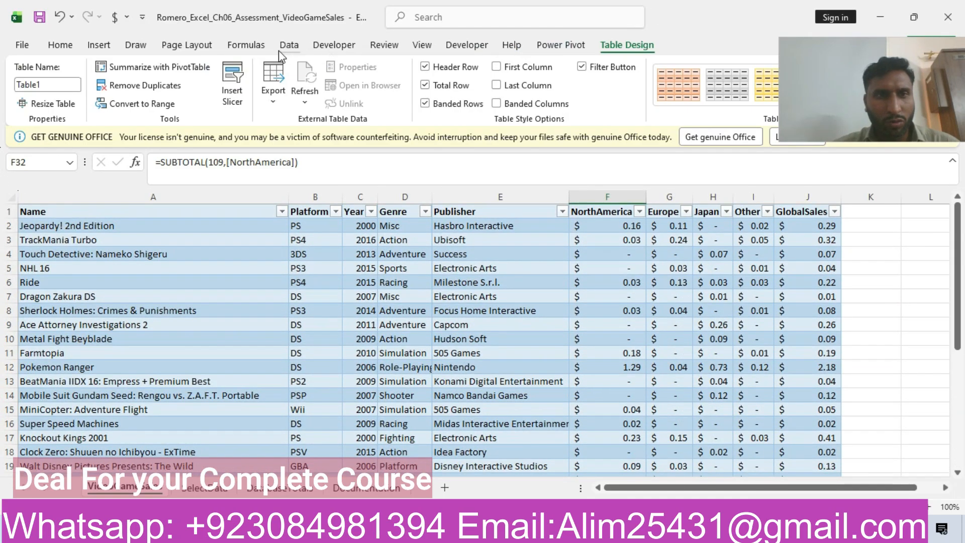
click(99, 45)
click(719, 86)
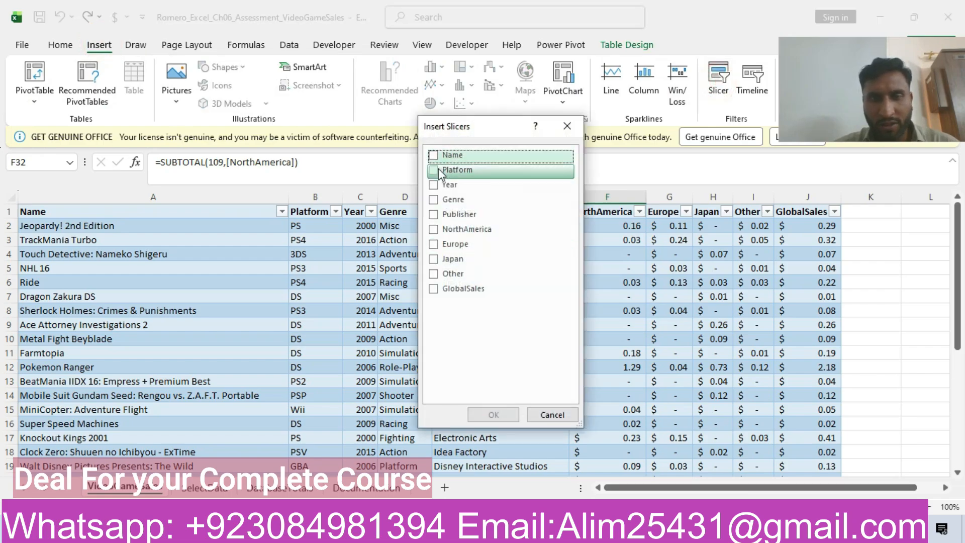
click(434, 185)
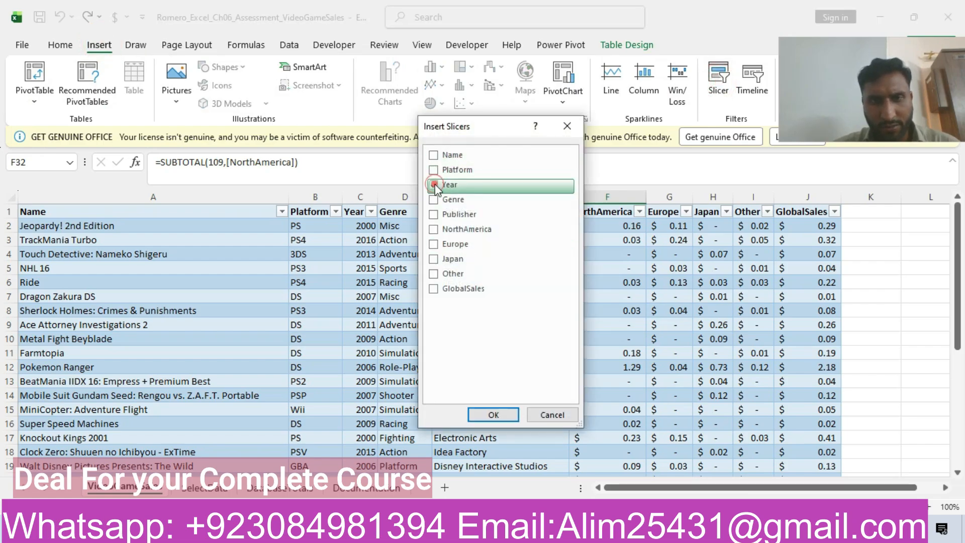
click(434, 200)
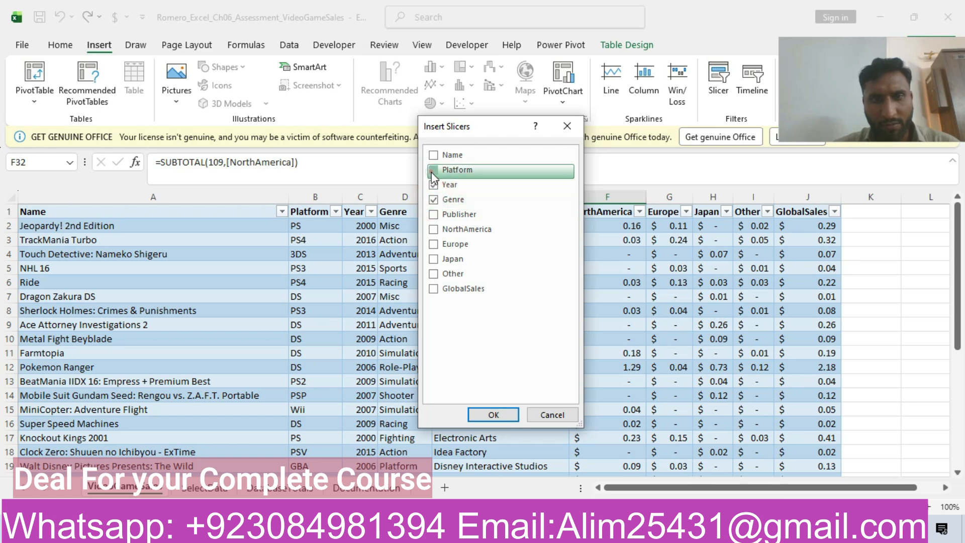
click(434, 171)
key(alt+Tab)
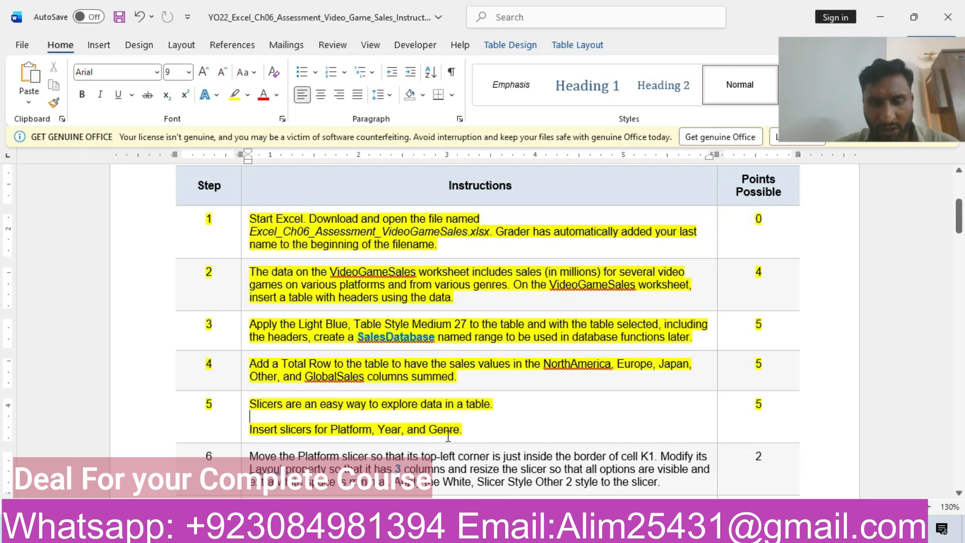
key(alt+Tab)
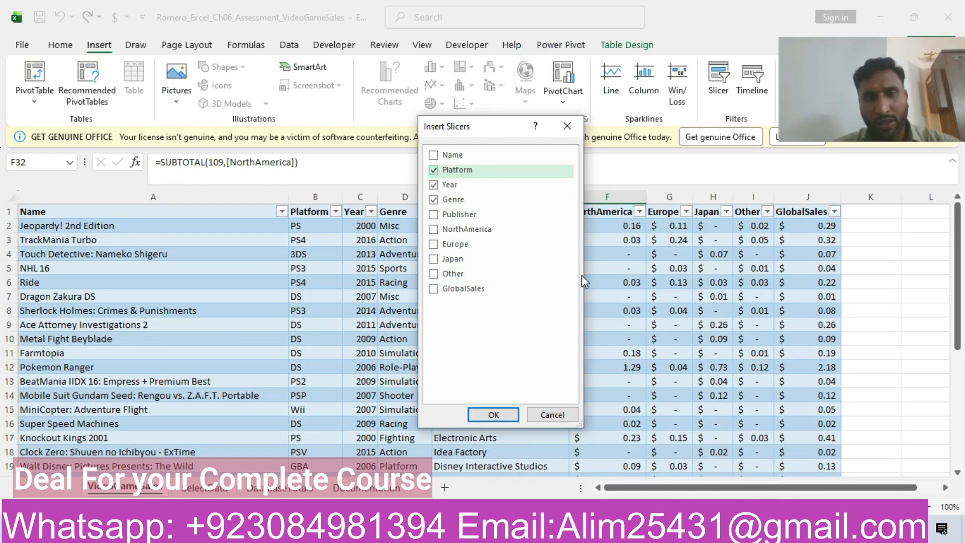
click(503, 411)
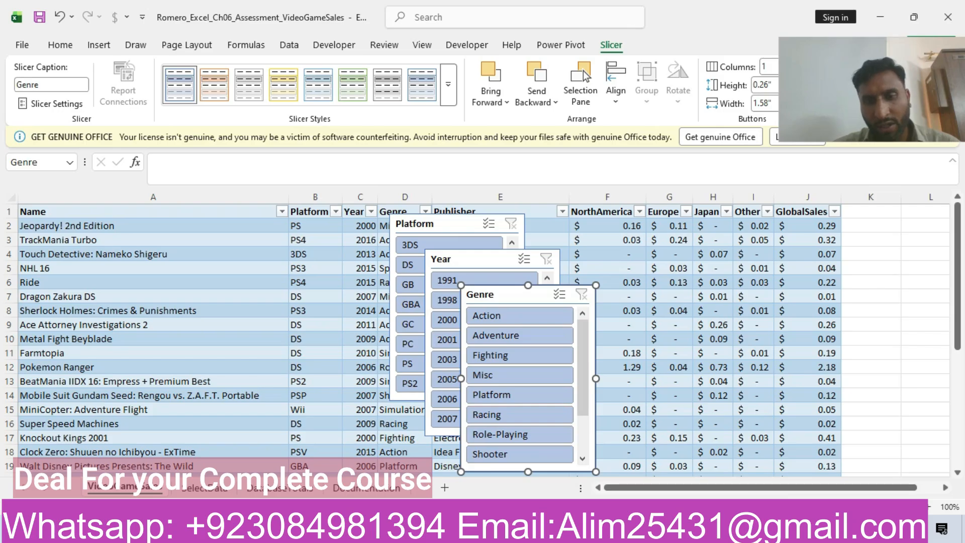
Go back to the Word instructions and highlight the step 6 row about the Platform slicer in yellow.
mouse_move(467, 529)
click(467, 475)
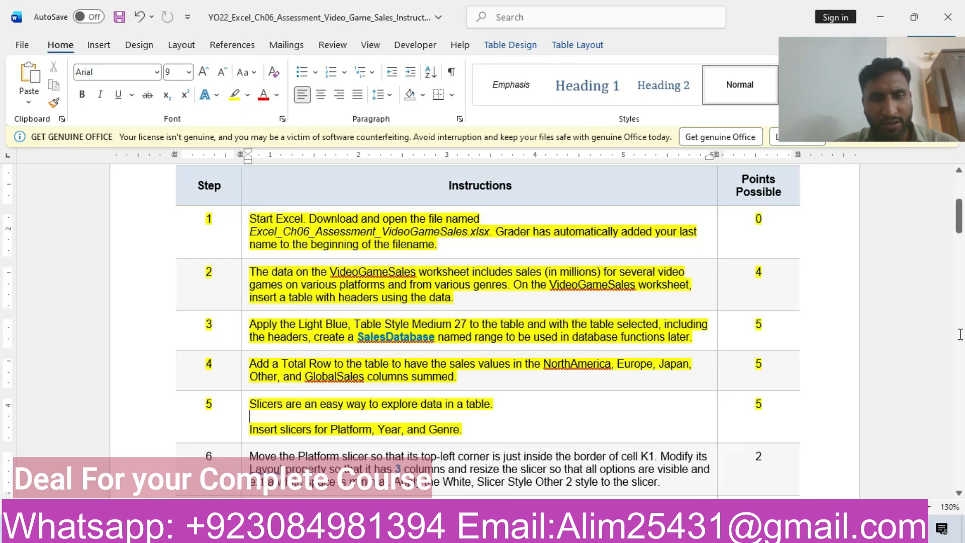
drag(959, 217, 959, 237)
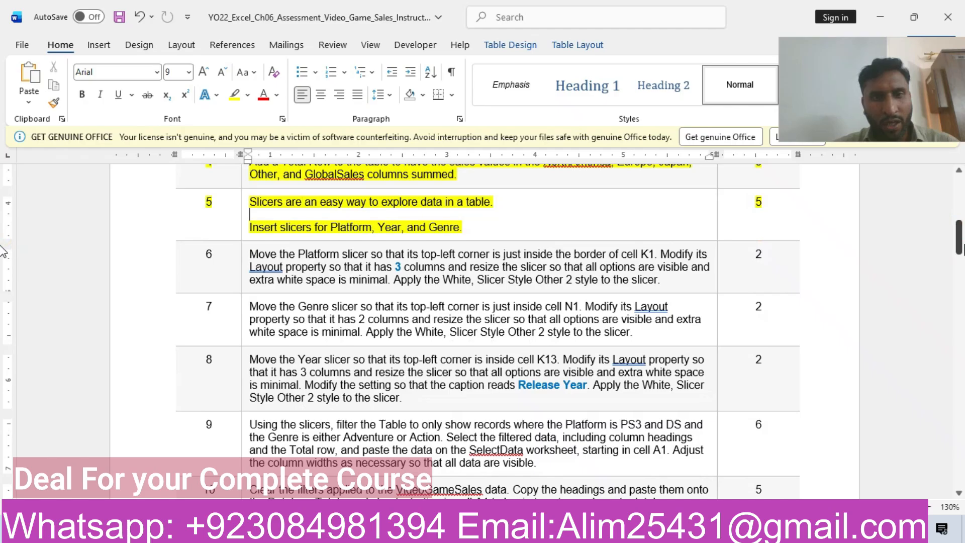
click(157, 257)
click(219, 233)
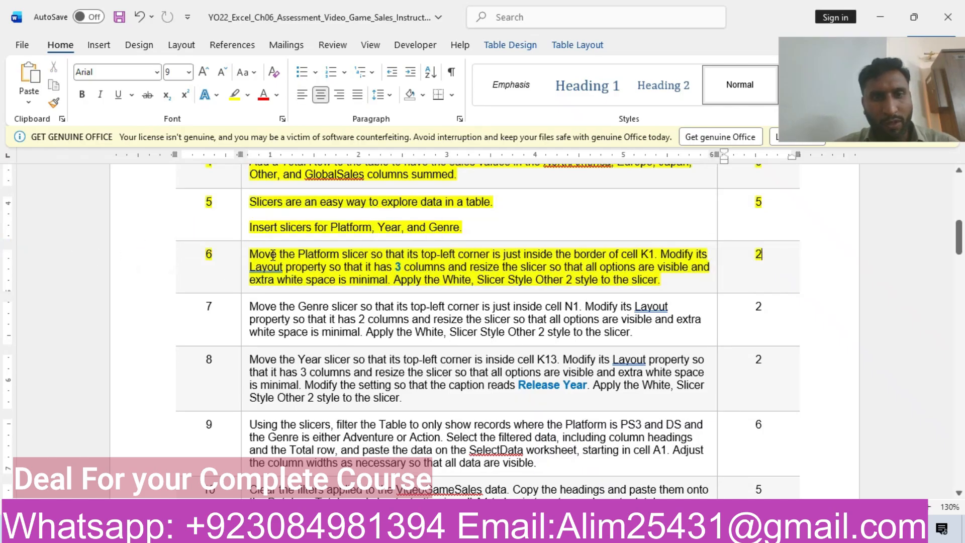
click(272, 254)
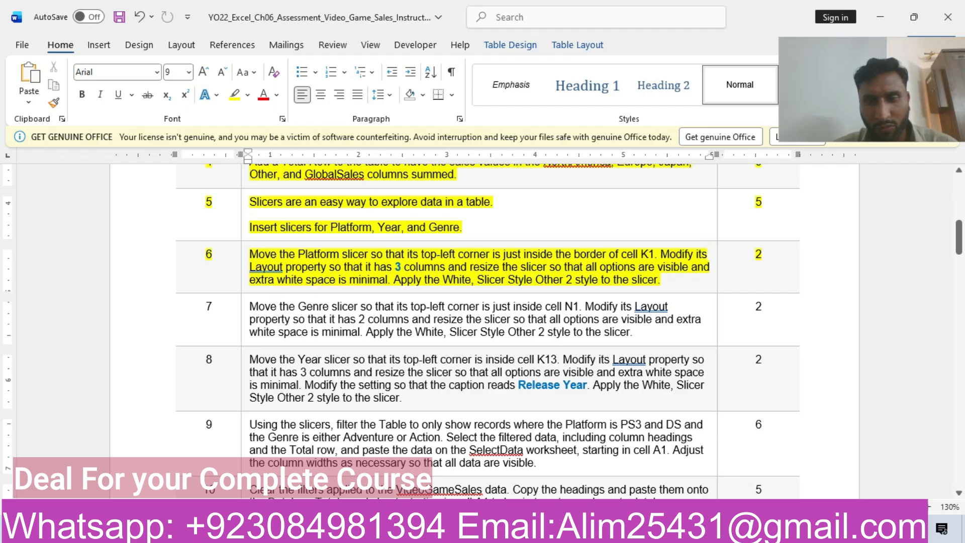
Switch to Excel and move the Platform slicer so its top-left corner sits just inside cell K1.
click(598, 529)
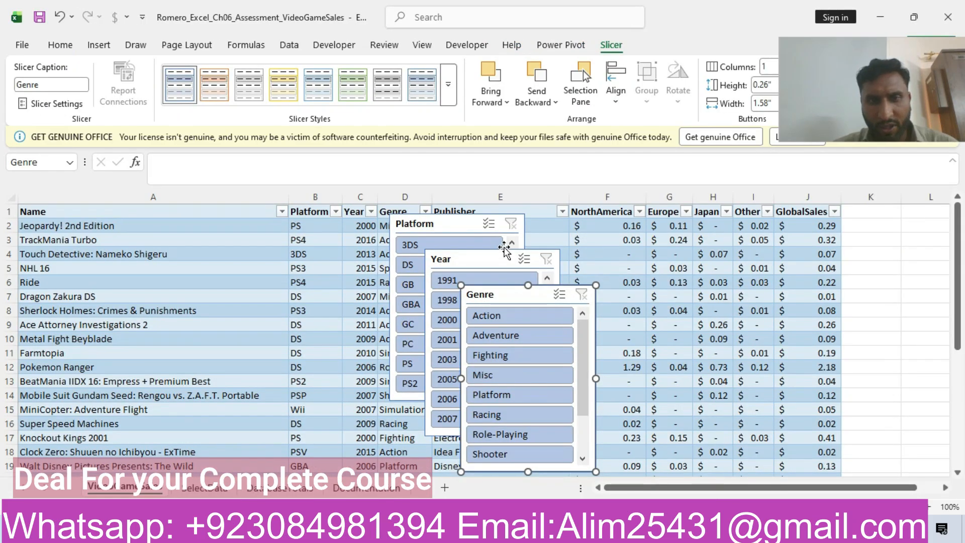
drag(464, 223, 623, 228)
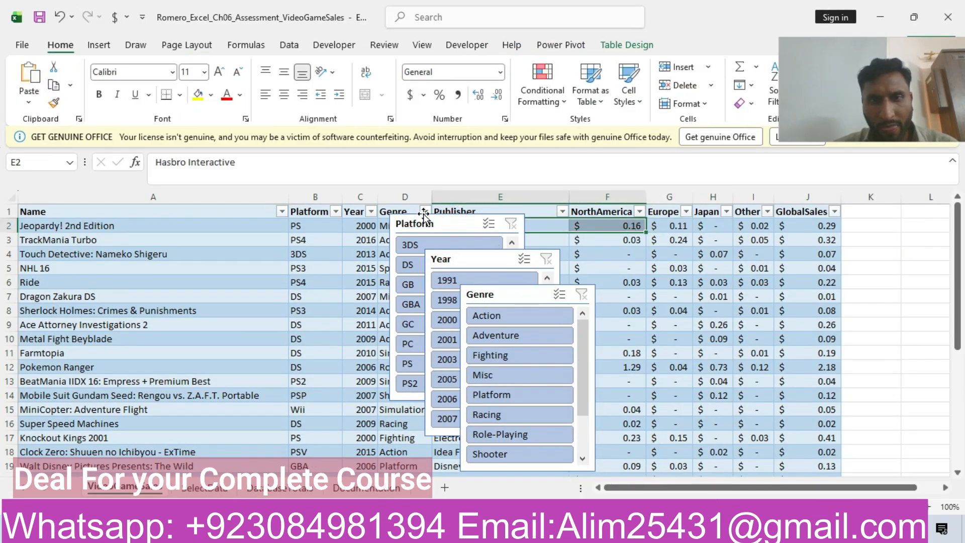
drag(423, 220, 879, 221)
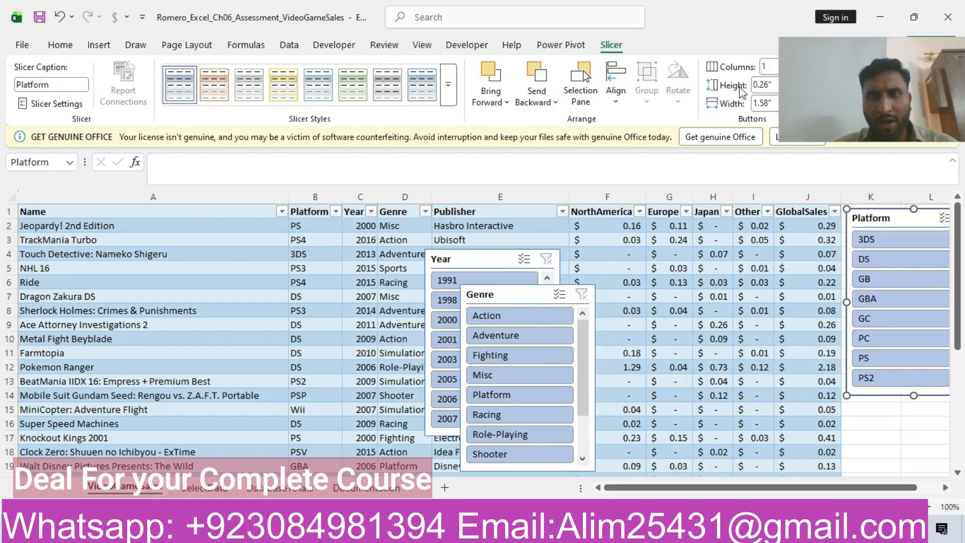
Set the Platform slicer to 3 columns and shorten it so all options show with minimal white space.
drag(812, 87, 839, 190)
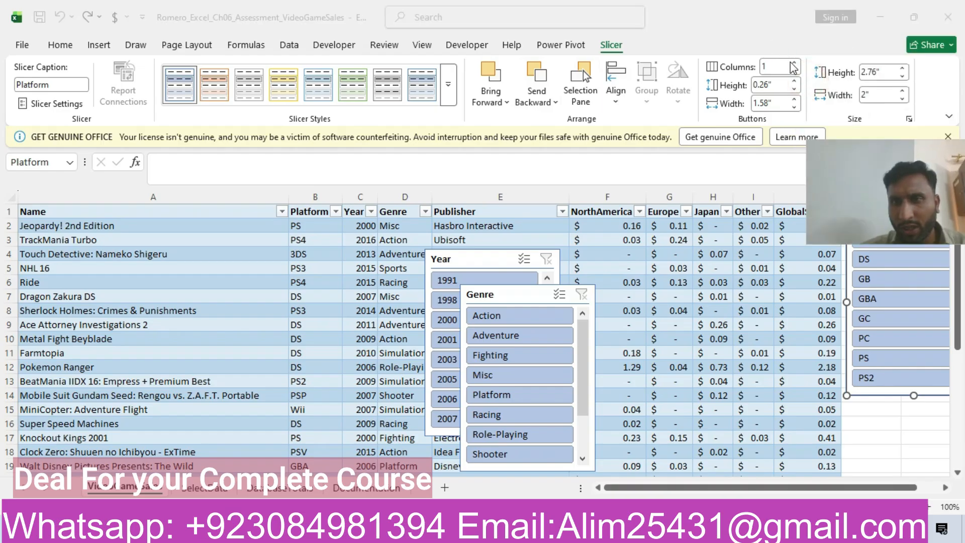
click(794, 64)
click(795, 64)
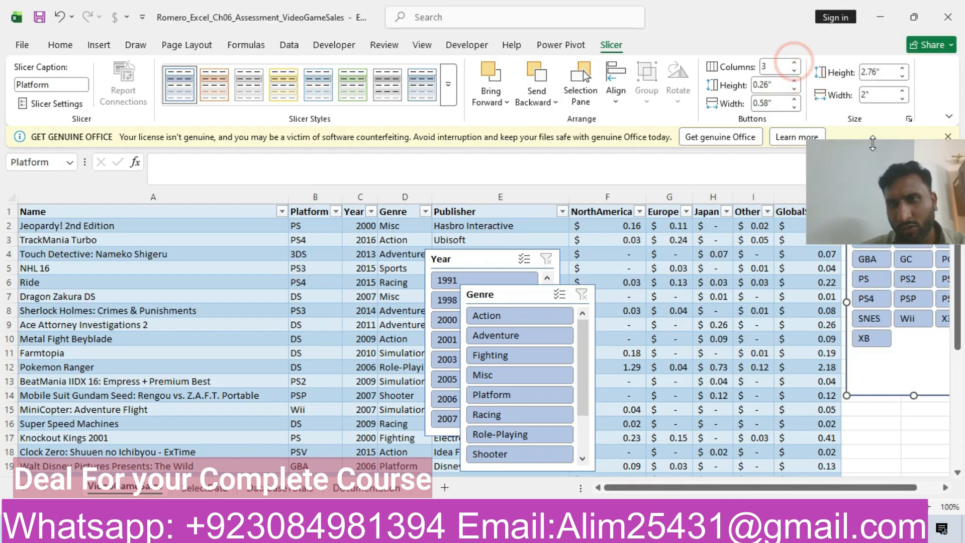
drag(887, 168, 854, 29)
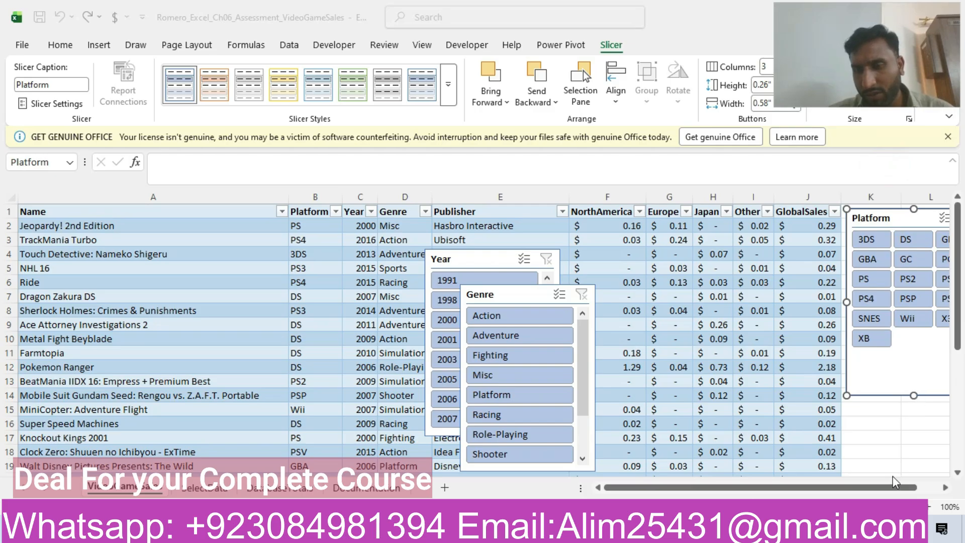
drag(900, 485, 929, 487)
drag(640, 395, 645, 355)
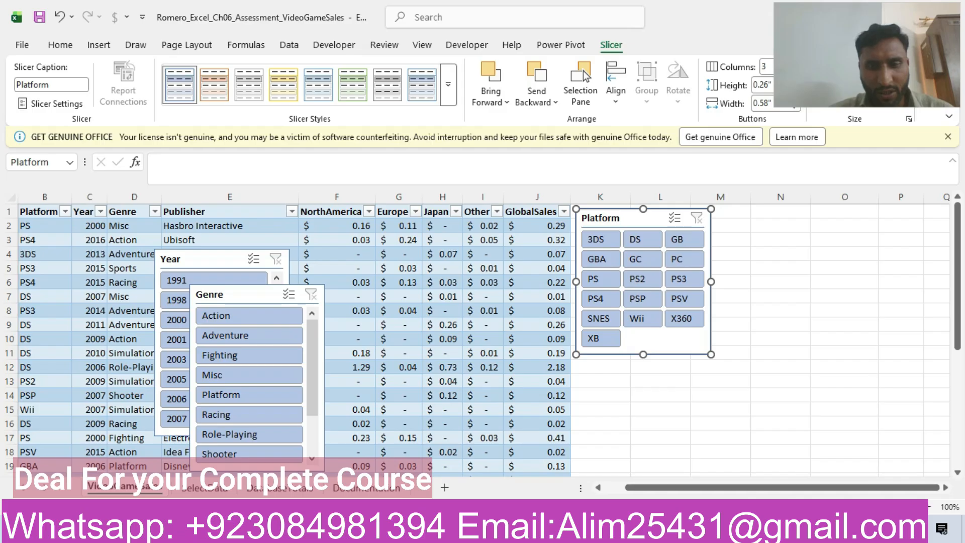
Check the required style in the Word instructions and apply White, Slicer Style Other 2 to the Platform slicer in Excel.
key(alt+Tab)
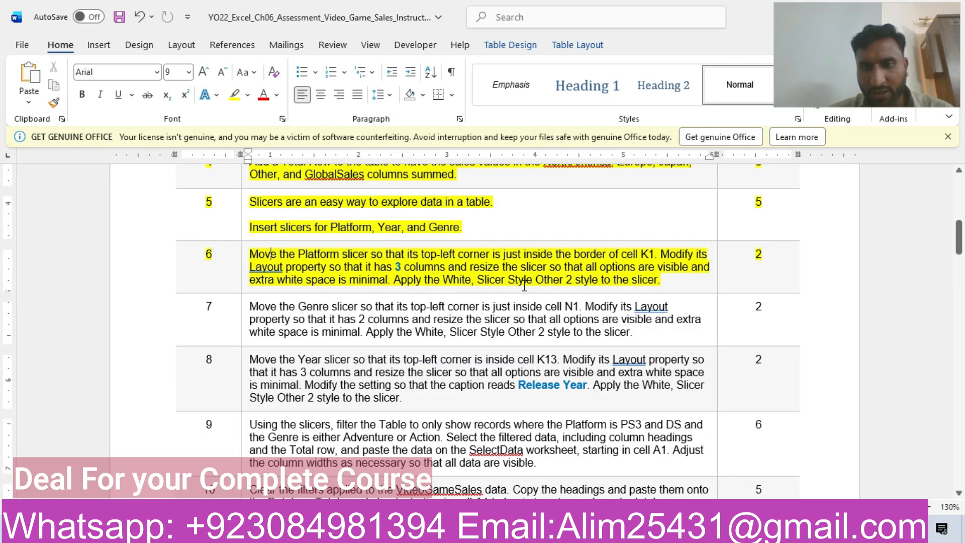
key(alt+Tab)
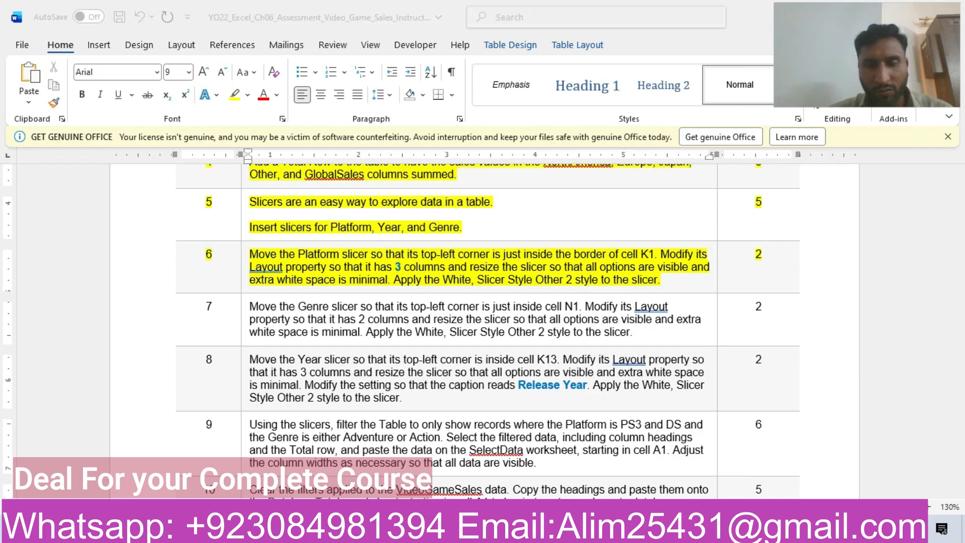
click(448, 85)
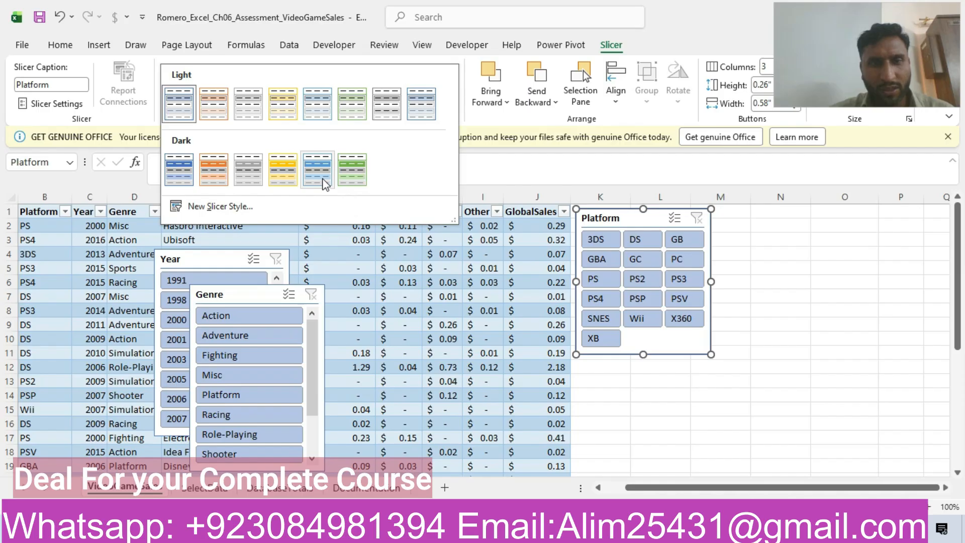
click(417, 119)
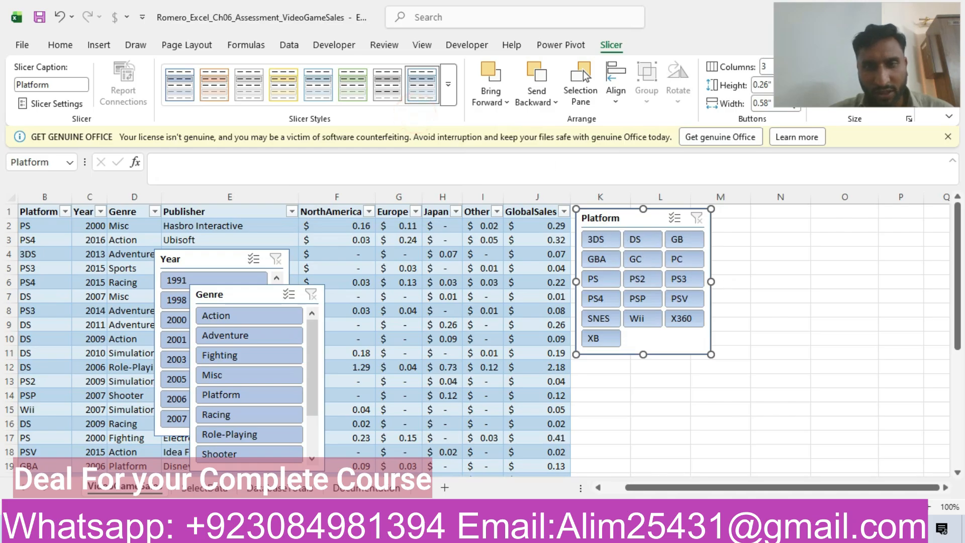
Switch to the Word instructions and highlight the step 7 row about the Genre slicer in yellow.
key(alt+Tab)
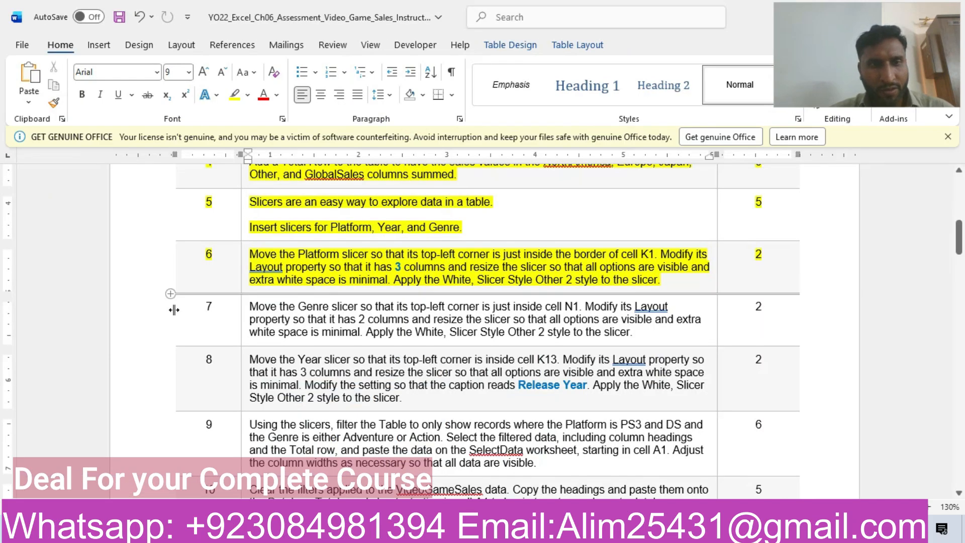
click(145, 332)
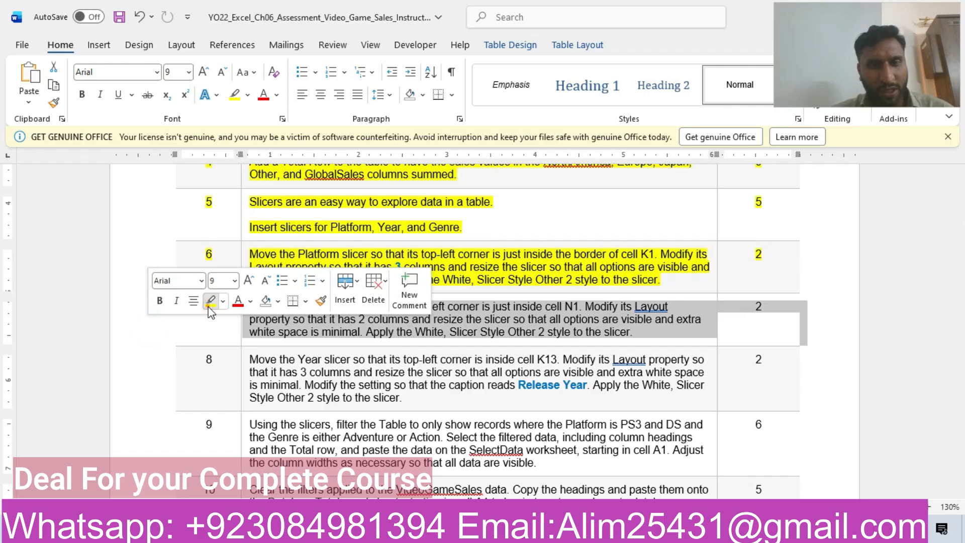
click(209, 300)
click(280, 339)
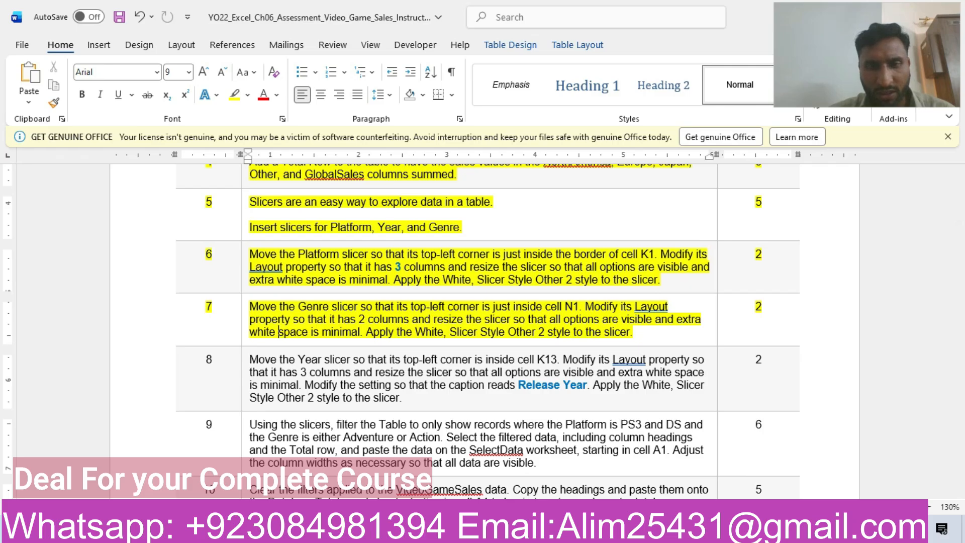
Switch to Excel, move the Genre slicer so its top-left corner is just inside cell N1, and set it to 2 columns.
click(503, 530)
drag(225, 294, 792, 218)
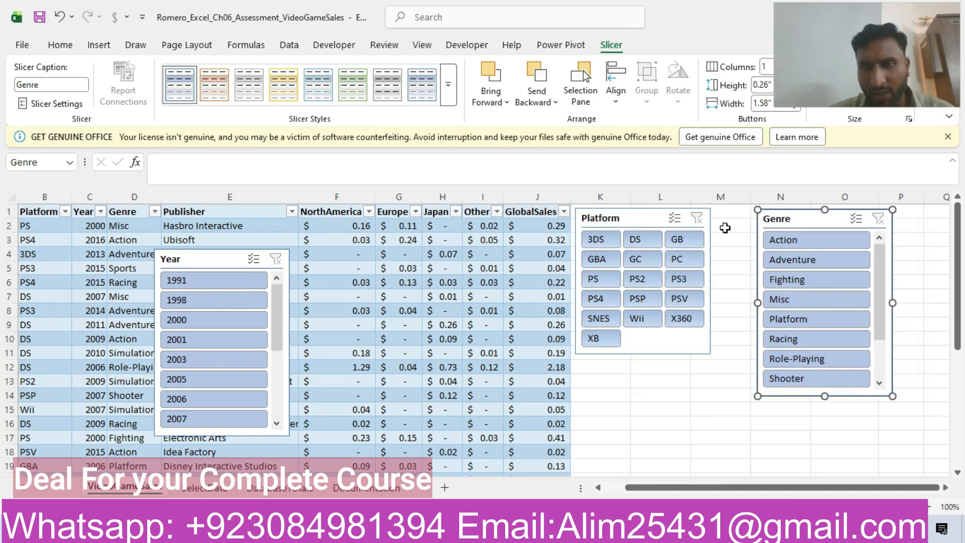
drag(802, 49, 805, 163)
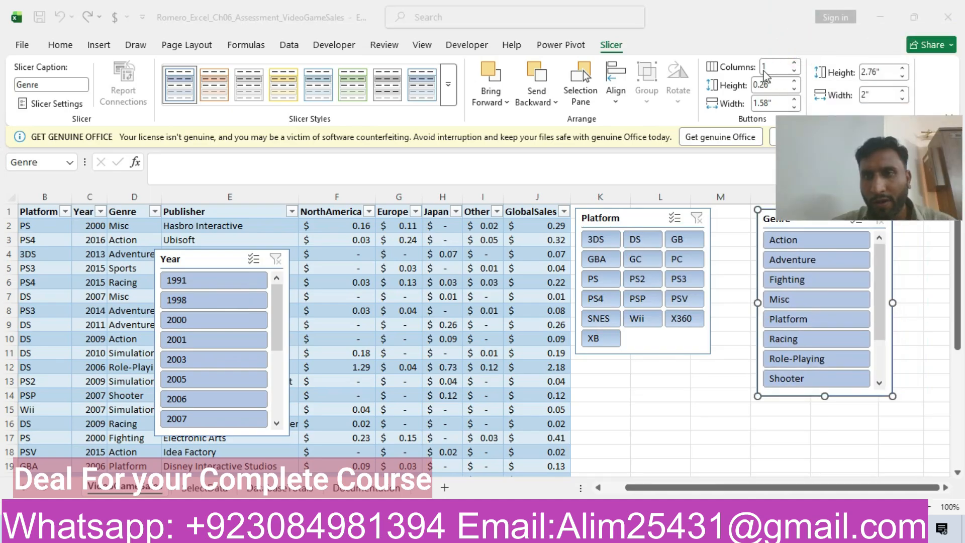
click(769, 69)
key(BackSpace)
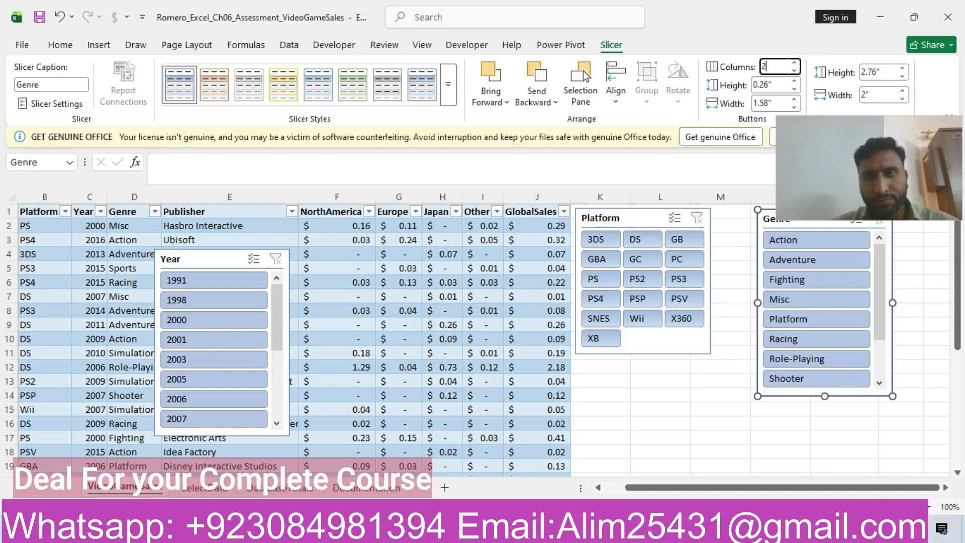
text(2)
key(Return)
Shorten the Genre slicer to fit all its options, check the style in Word, and apply White, Slicer Style Other 2.
drag(843, 162, 838, 58)
drag(825, 396, 824, 358)
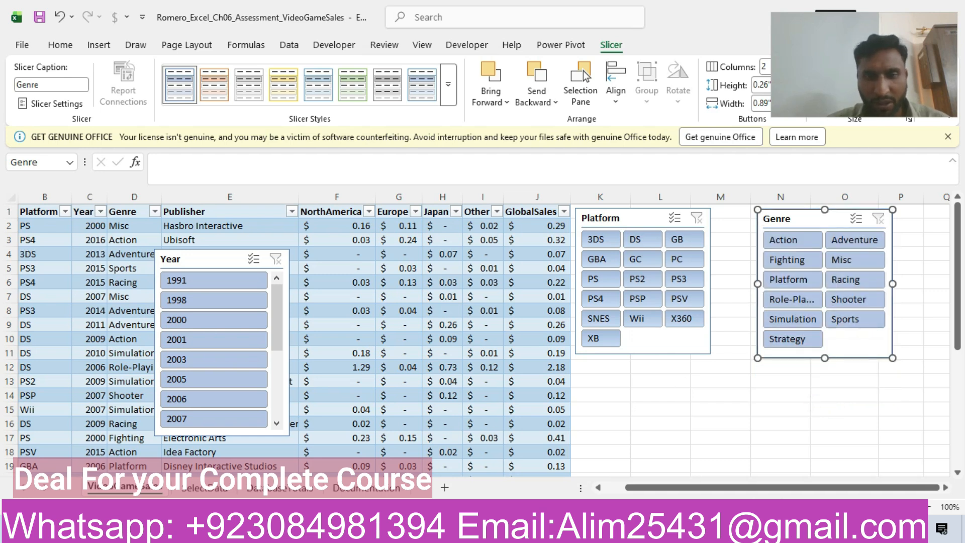
key(alt+Tab)
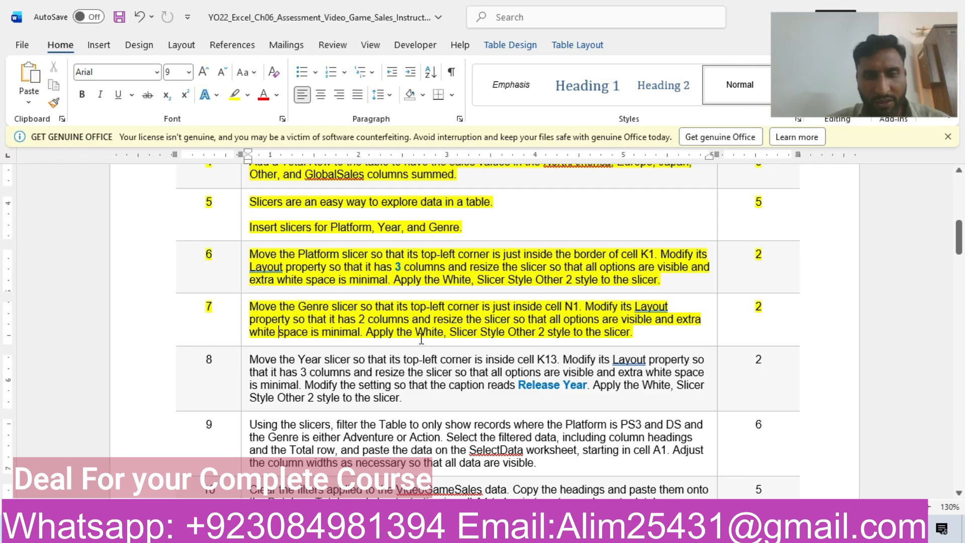
drag(372, 336, 541, 332)
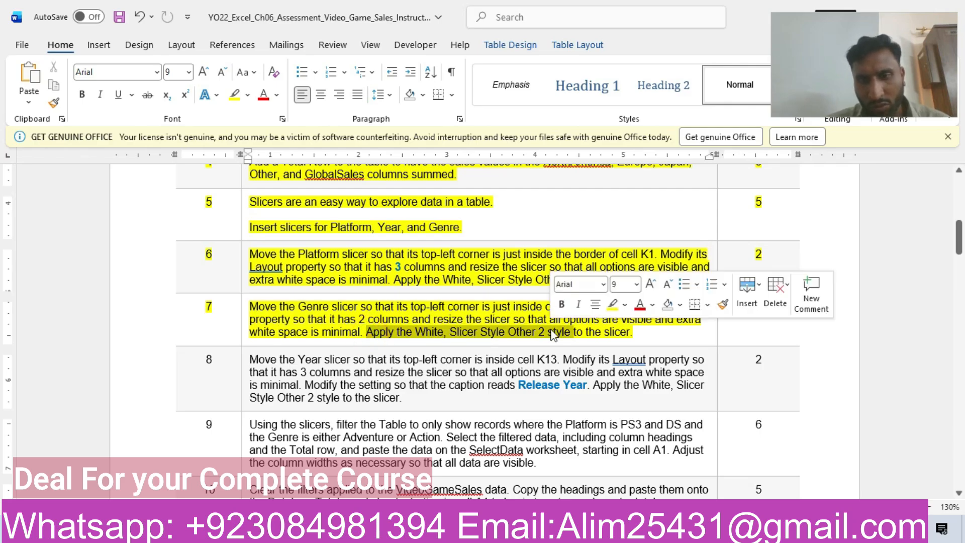
key(alt+Tab)
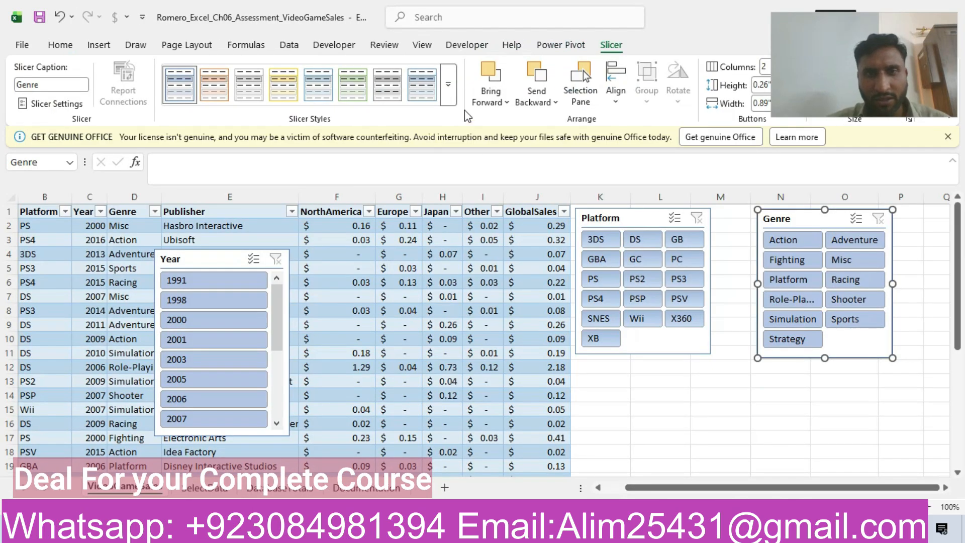
click(447, 84)
click(428, 105)
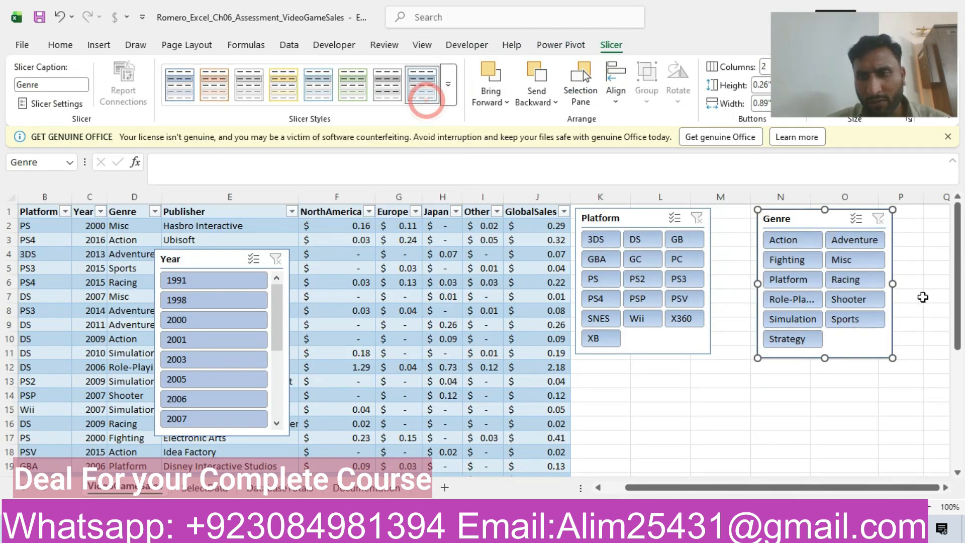
Switch to the Word instructions, highlight the step 8 row about the Year slicer in yellow, and select its column and resizing requirements.
key(alt+Tab)
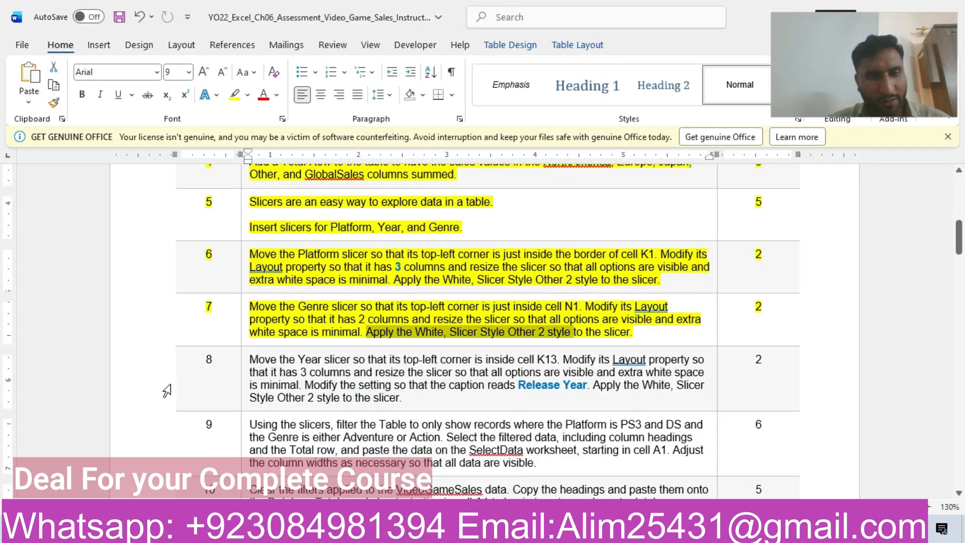
click(165, 381)
click(227, 350)
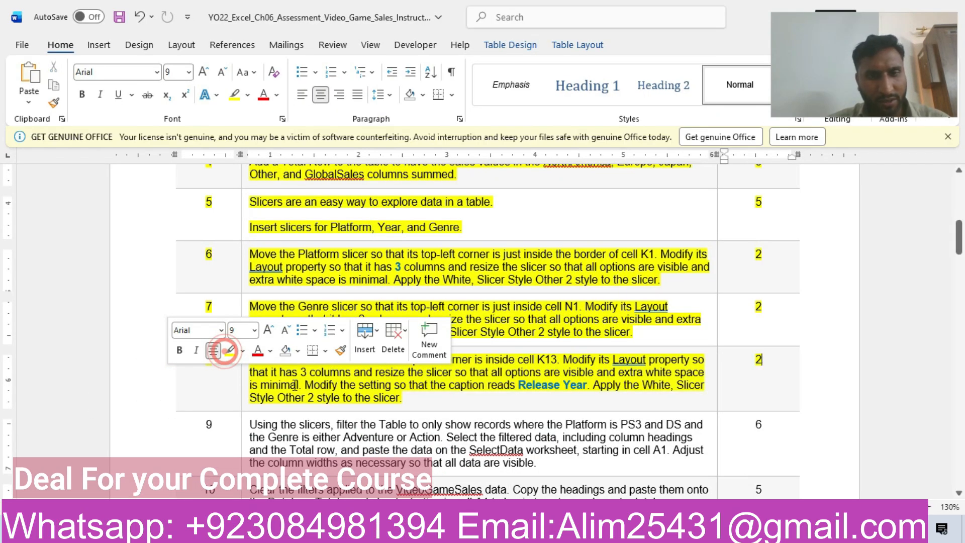
click(294, 385)
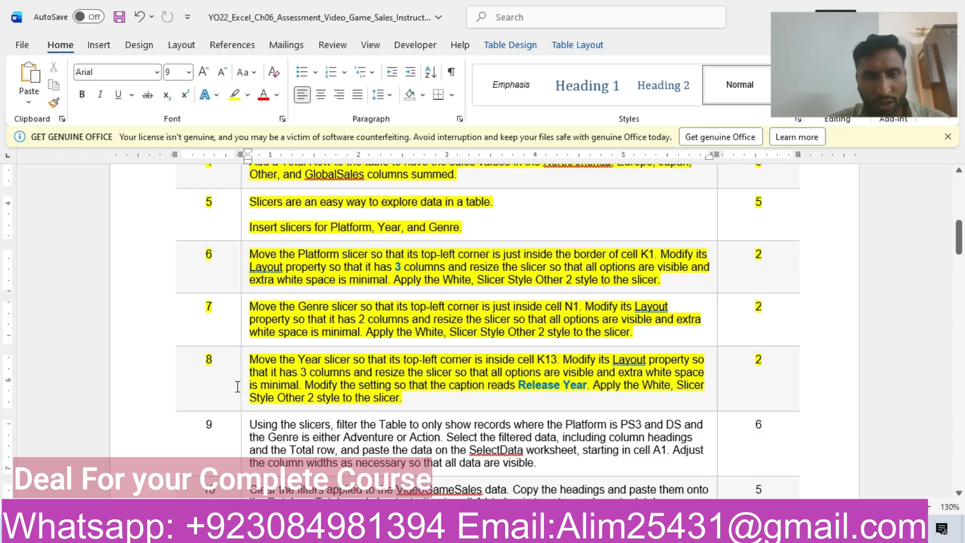
mouse_move(308, 370)
mouse_down()
mouse_move(676, 375)
mouse_move(295, 381)
mouse_up()
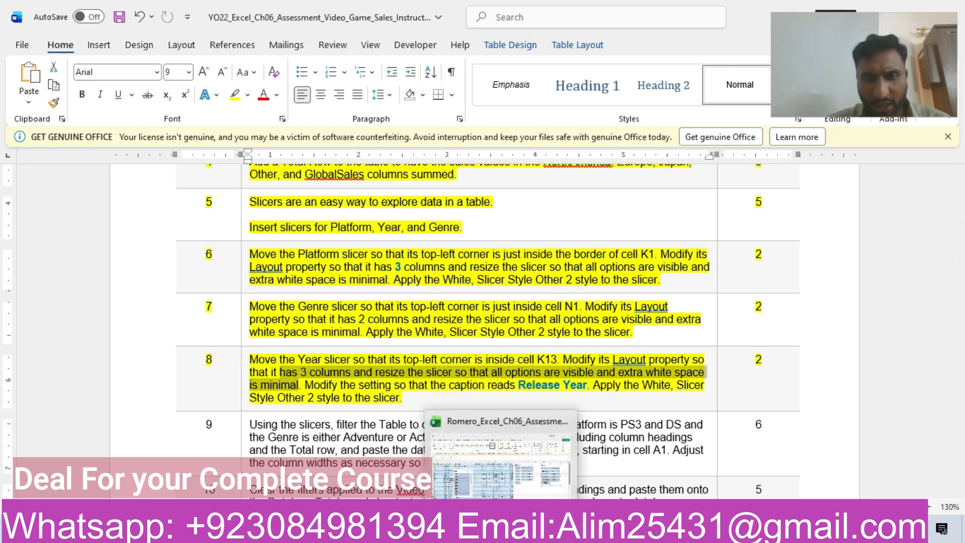
Switch to Excel and move the Year slicer below the Platform slicer so its top-left corner is inside cell K13.
click(502, 526)
click(188, 257)
drag(187, 257, 616, 387)
click(576, 380)
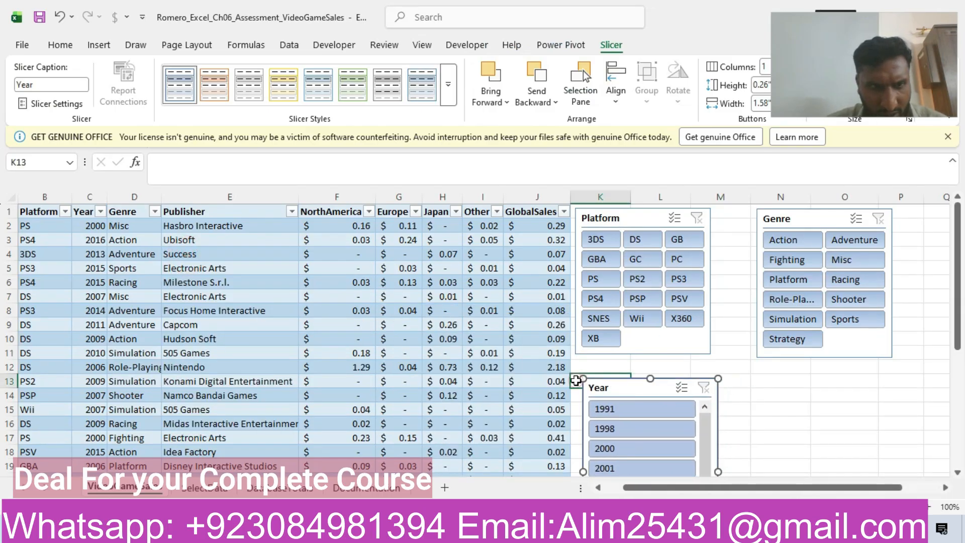
click(607, 388)
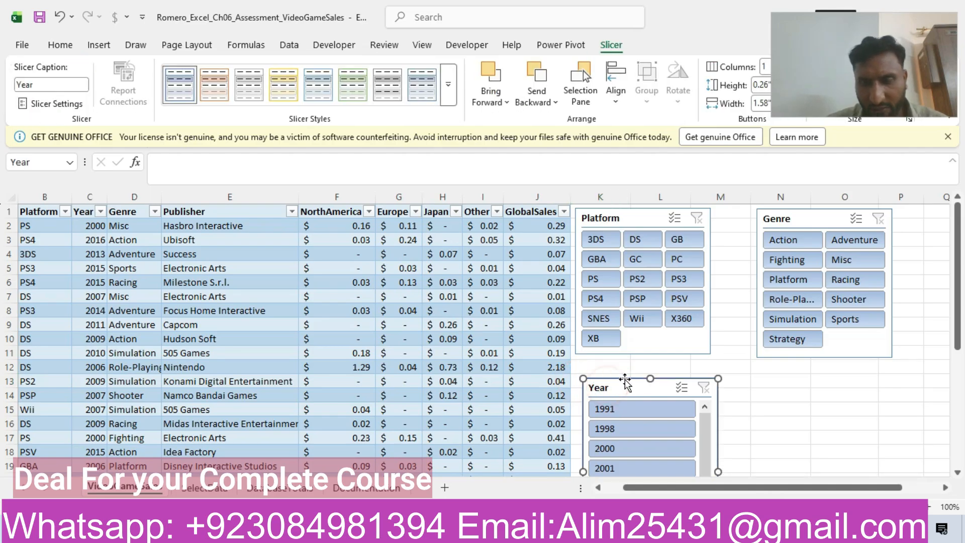
drag(813, 46, 825, 121)
drag(708, 85, 443, 87)
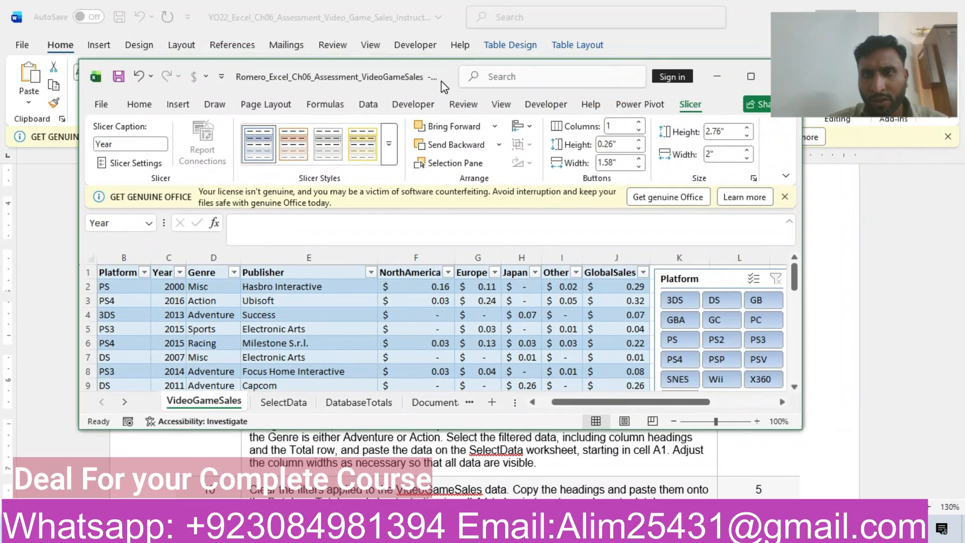
click(751, 76)
Set the Year slicer to 3 columns and shorten it so all years show with minimal white space.
drag(829, 78, 848, 169)
click(768, 67)
double_click(767, 67)
key(BackSpace)
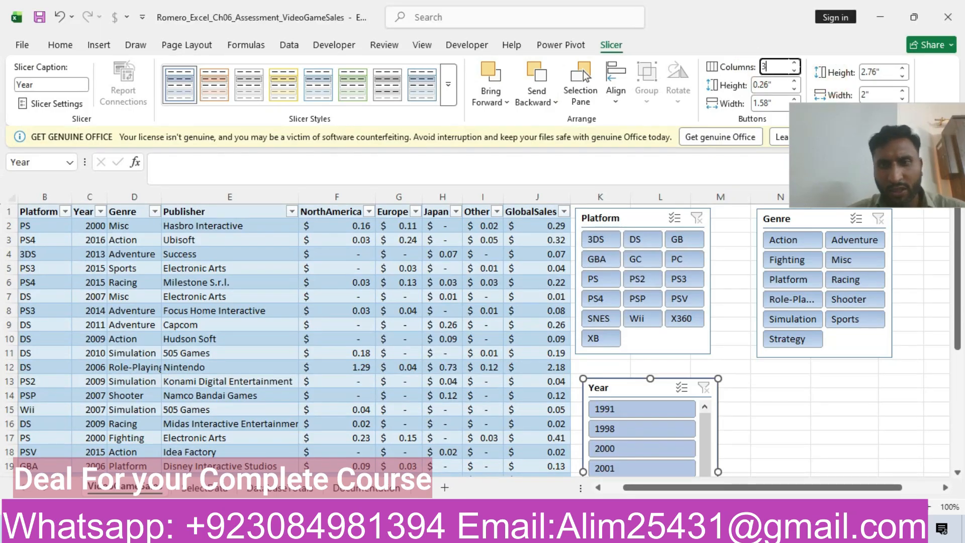
text(3)
key(Return)
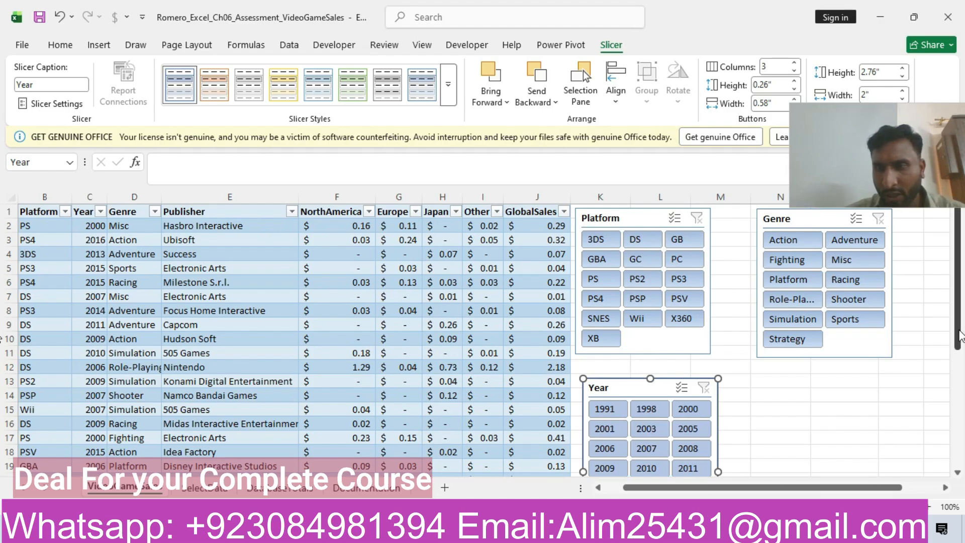
scroll(925, 449, down, 5)
drag(651, 366, 650, 328)
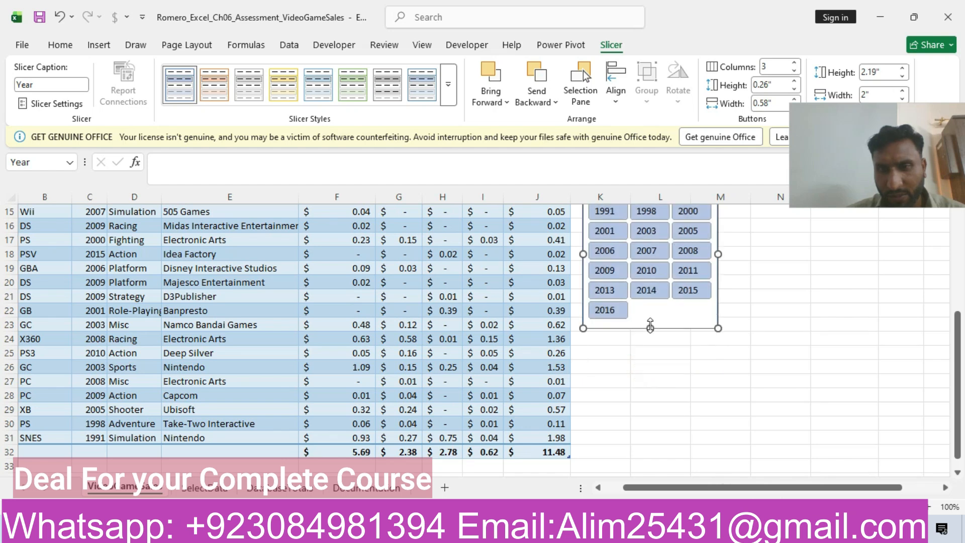
Apply the White, Slicer Style Other 2 style to the Year slicer.
click(449, 80)
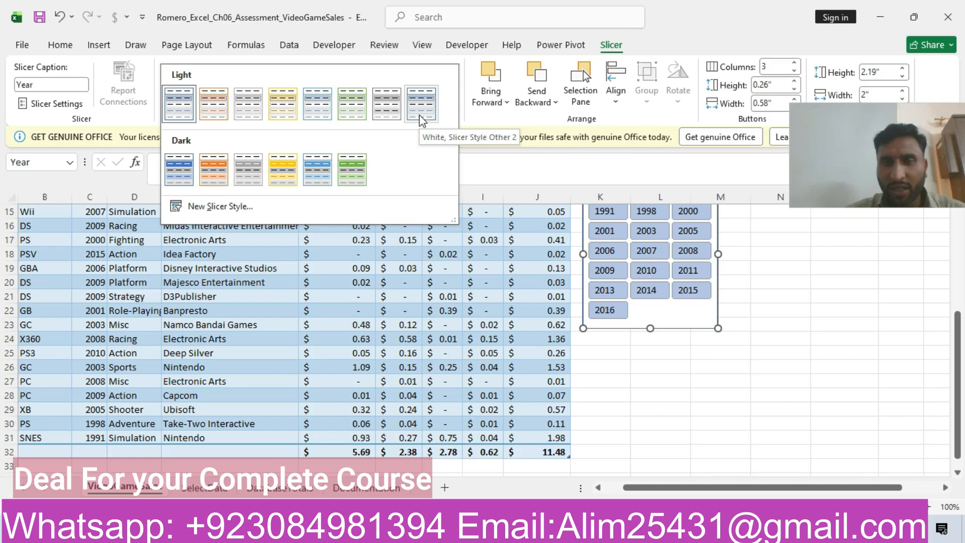
click(419, 115)
drag(958, 430, 957, 329)
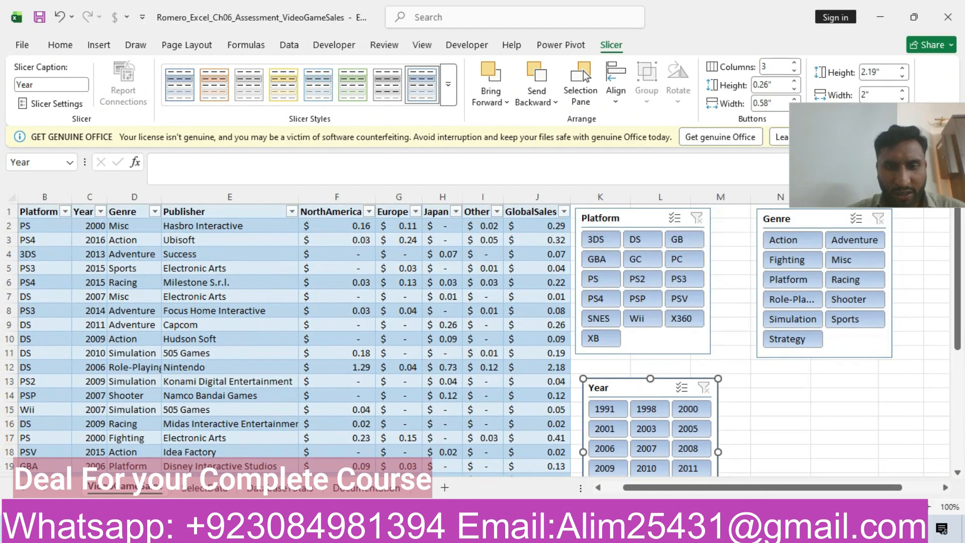
Switch to the Word instructions and highlight the step 9 row about filtering with the slicers in yellow.
click(469, 528)
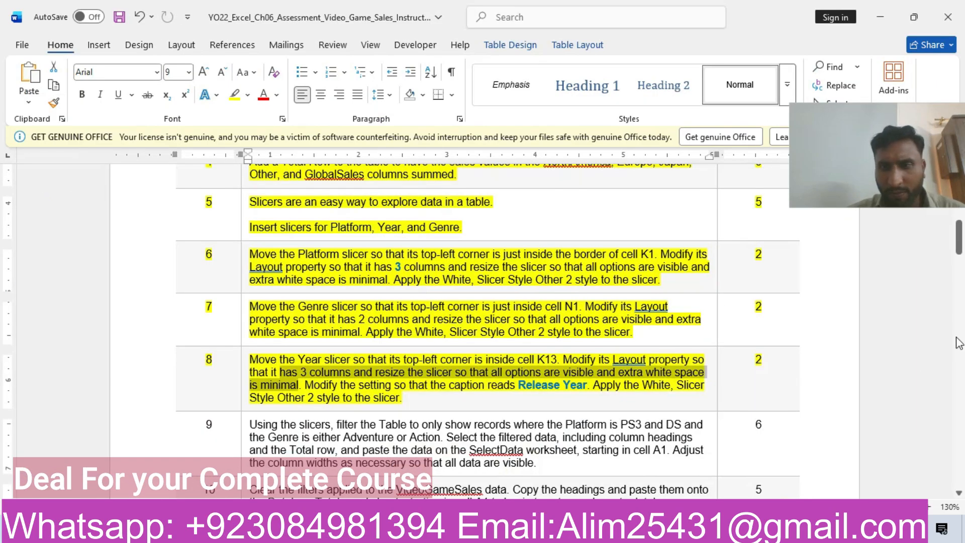
drag(959, 248, 960, 259)
click(150, 357)
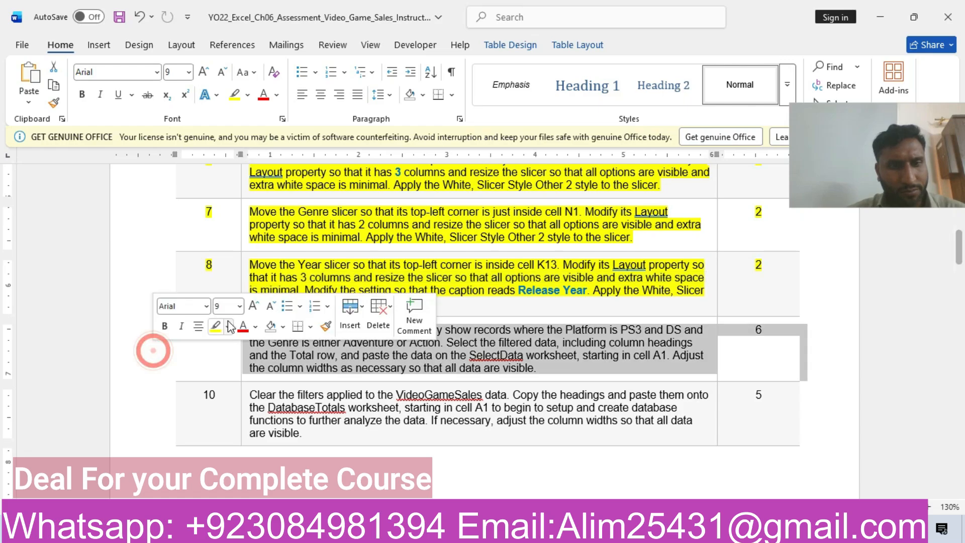
click(209, 328)
click(266, 358)
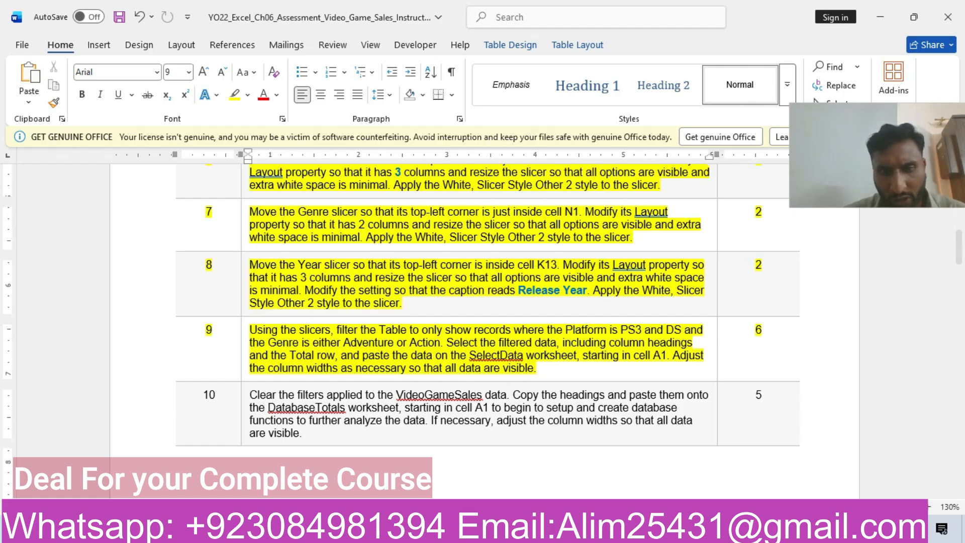
Switch to Excel and filter the sales table to the PS3 and DS platforms with the Platform slicer.
key(alt+Tab)
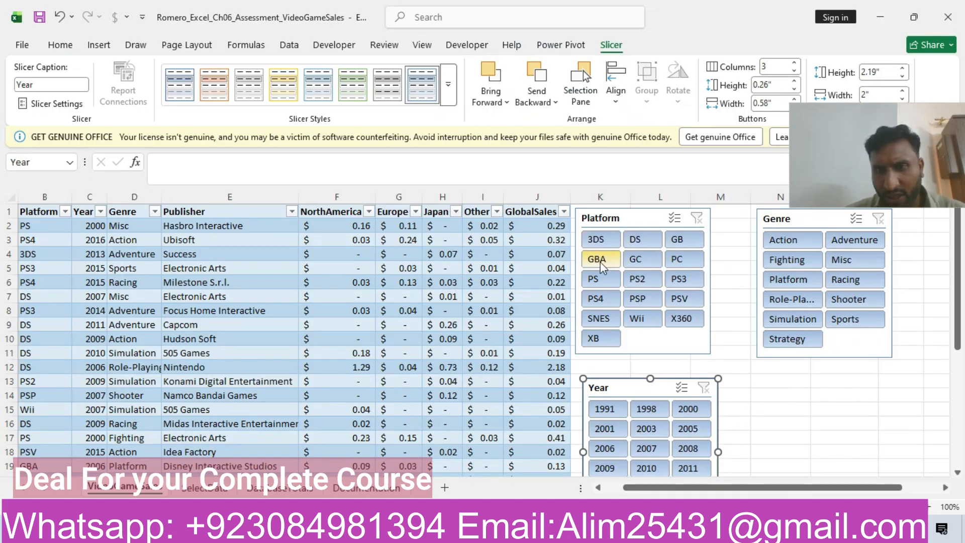
click(602, 285)
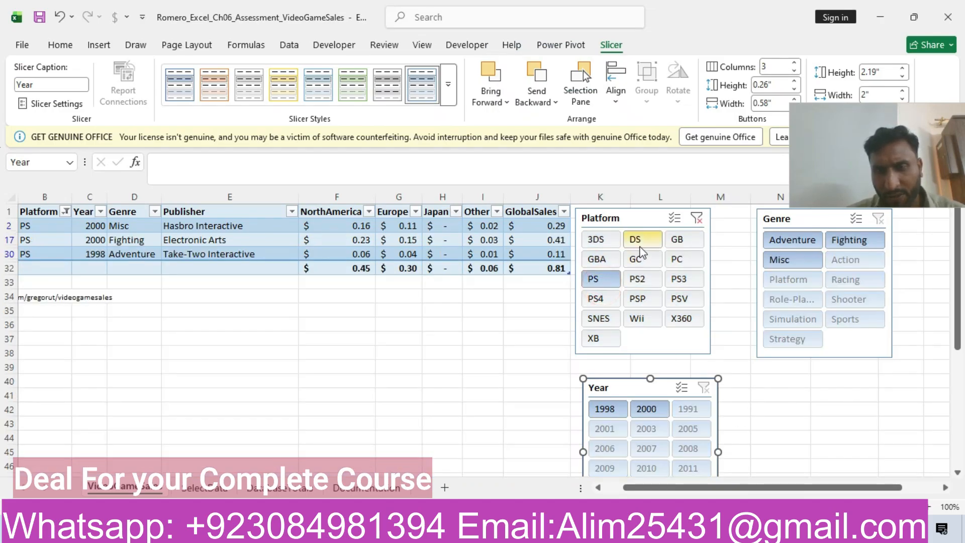
click(681, 279)
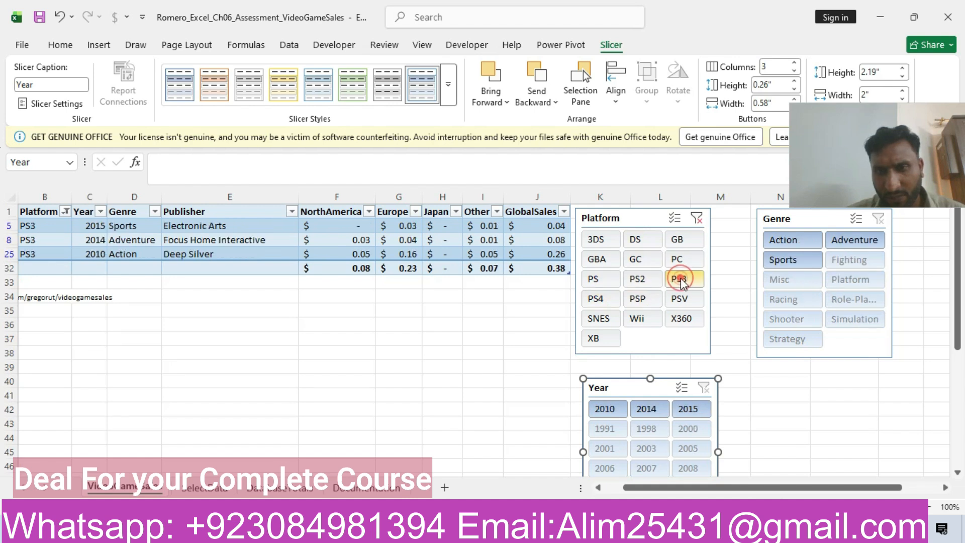
ctrl+click(647, 243)
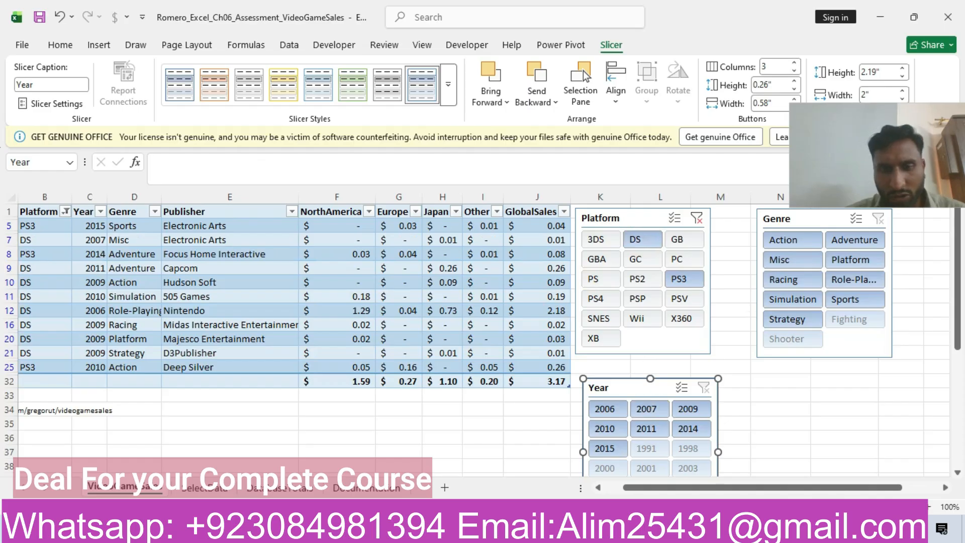
Recheck the step 9 genre criteria in Word, return to Excel, and select Action in the Genre slicer.
click(387, 529)
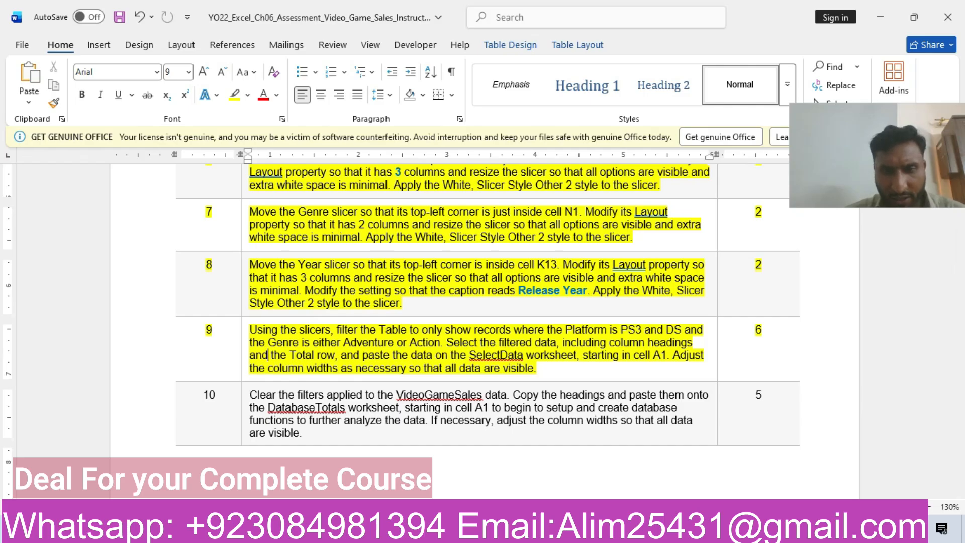
click(414, 529)
click(799, 242)
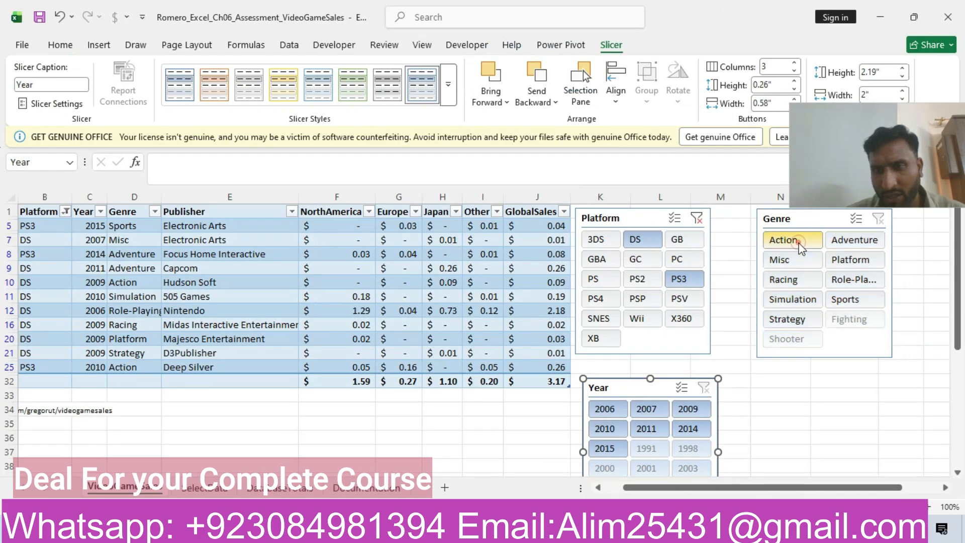